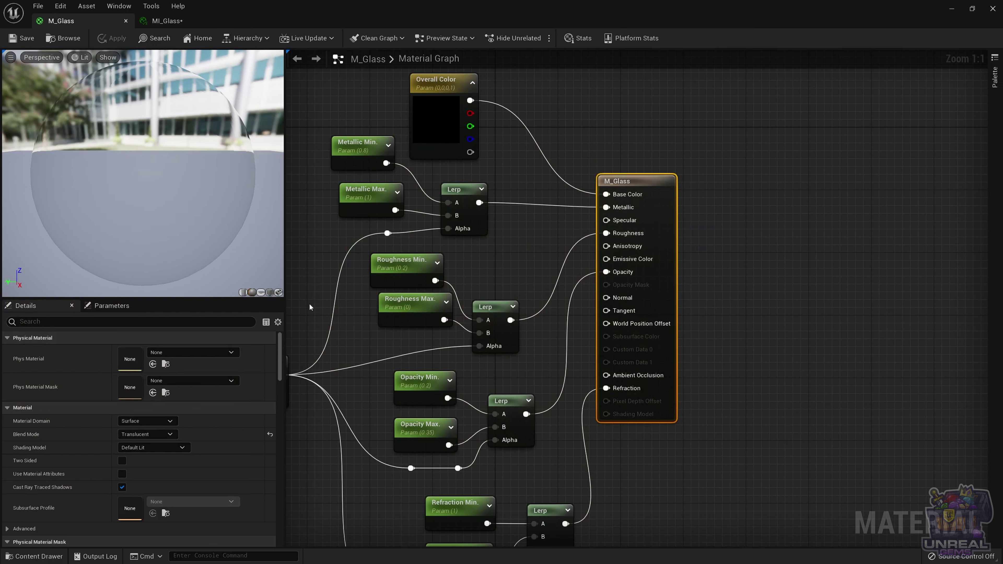
Examine the M_Glass graph, covering the Fresnel node, the Overall Color parameter, the Lerp pairs and the refraction minimum and maximum parameters.
right_click_drag(316, 301, 426, 235)
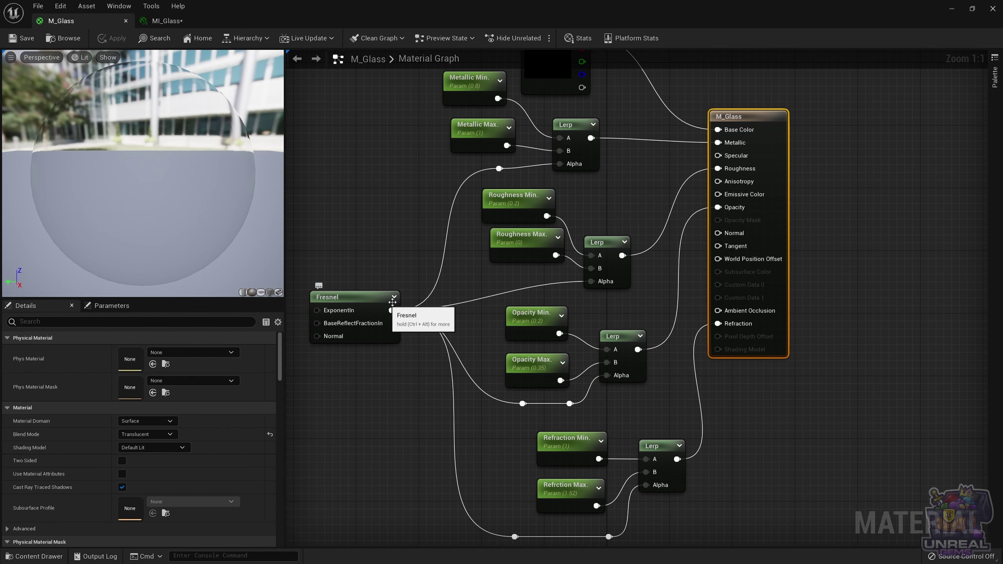
right_click_drag(398, 188, 370, 257)
left_click(517, 148)
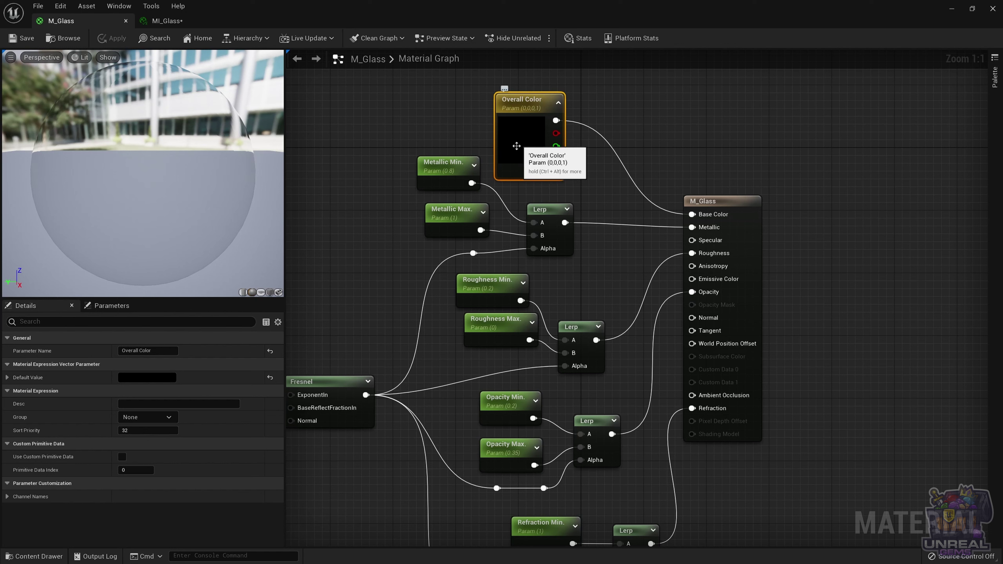
right_click_drag(460, 143, 455, 125)
left_click(593, 182)
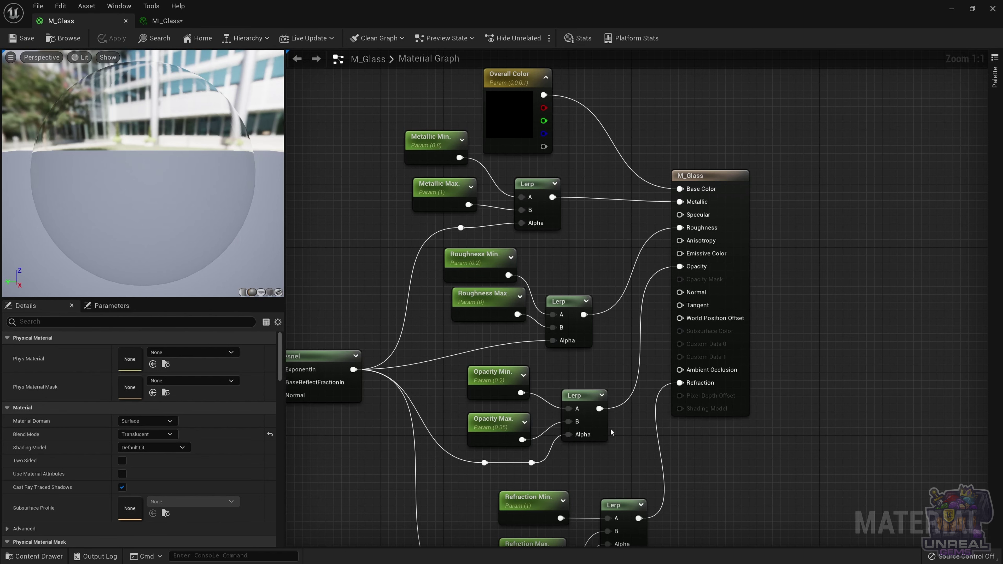
right_click_drag(612, 432, 570, 366)
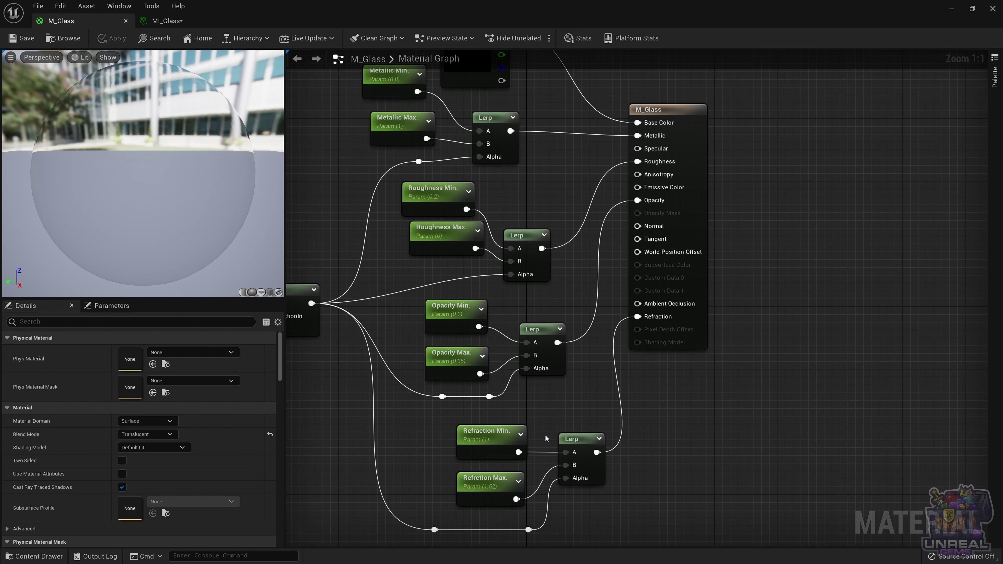
right_click_drag(541, 433, 603, 366)
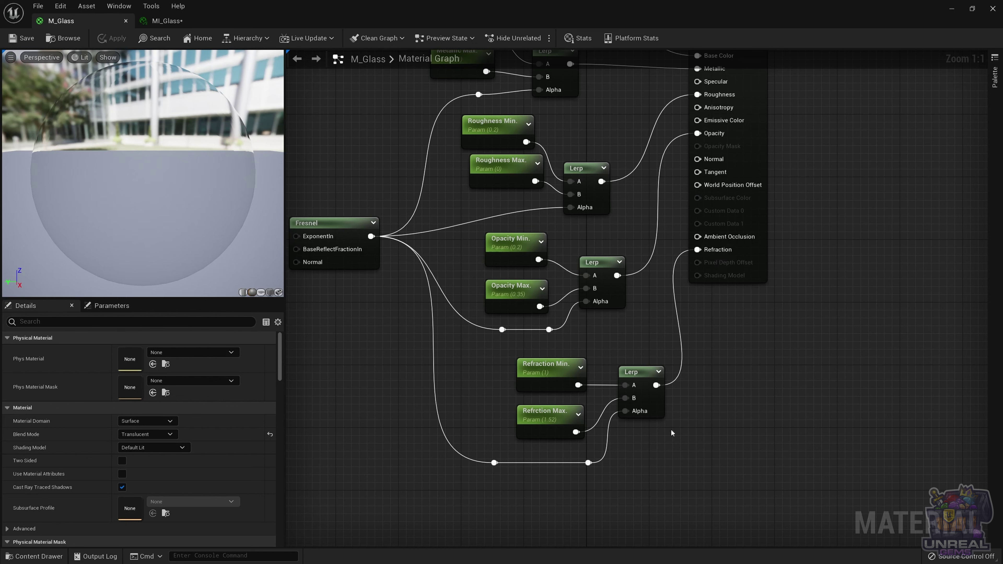
left_click(537, 418)
left_click_drag(537, 418, 542, 421)
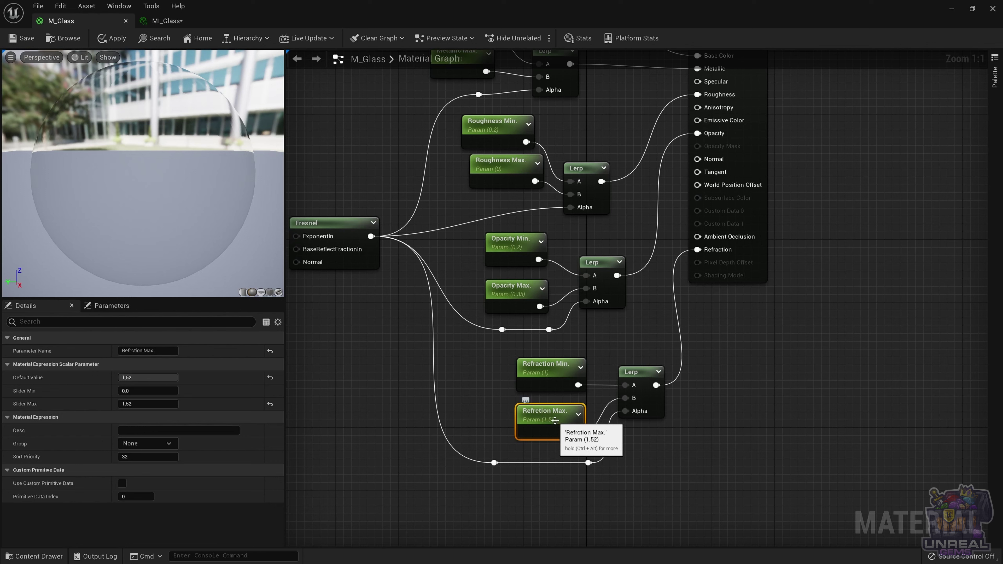
left_click(536, 370)
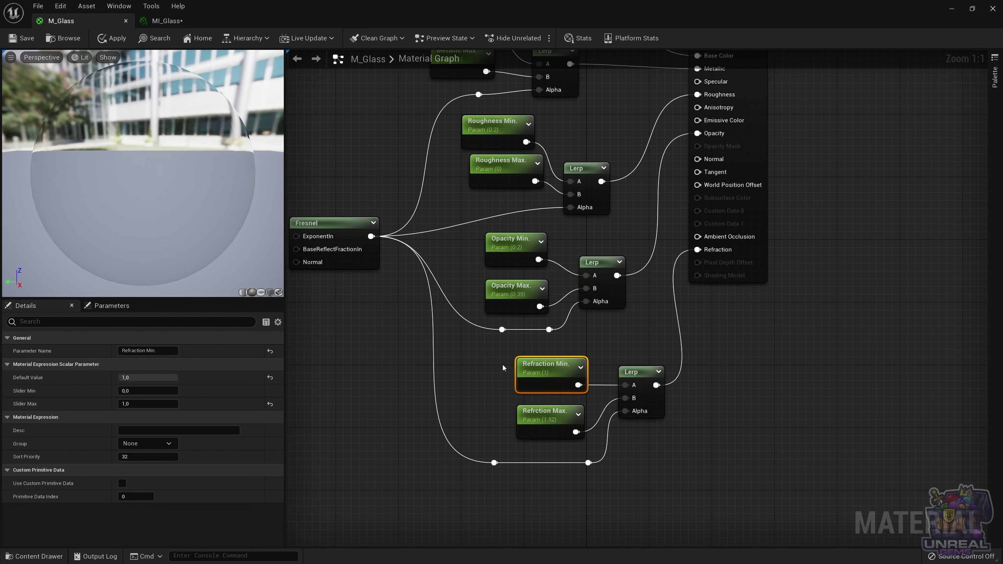
Set the M_Glass material's blend mode to Translucent and check that its shading model is Default Lit.
right_click_drag(376, 355, 377, 469)
left_click(697, 152)
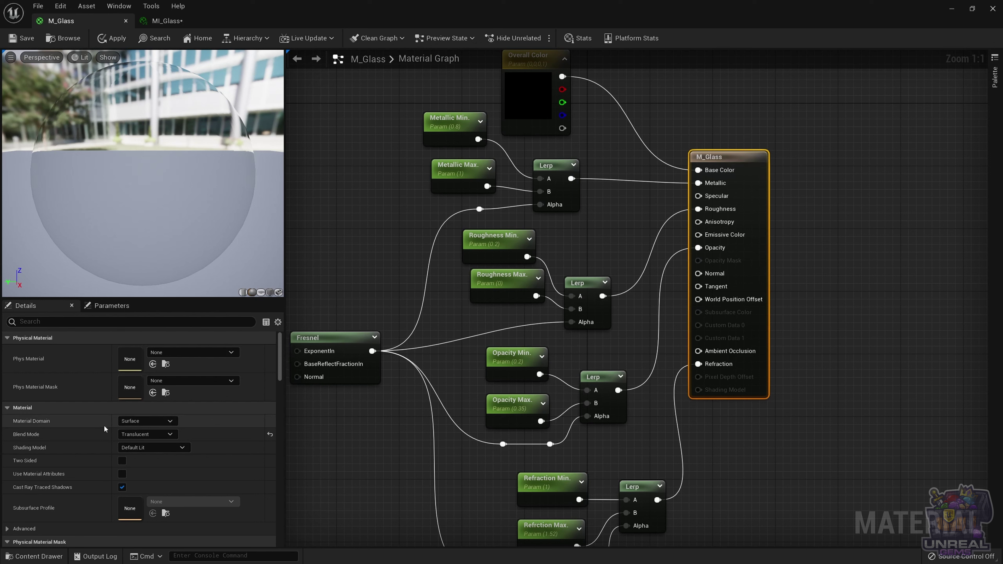
left_click(141, 437)
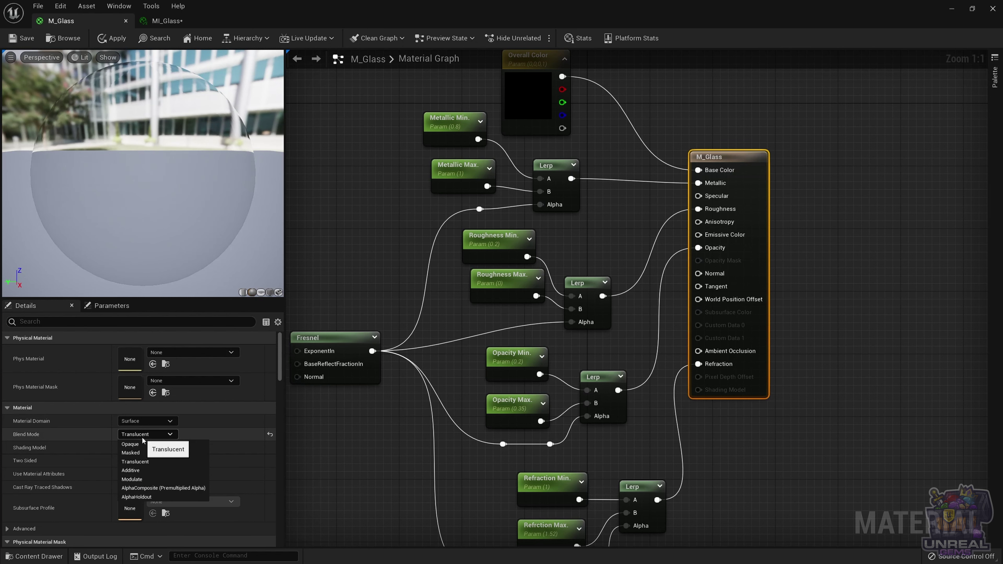
left_click(143, 463)
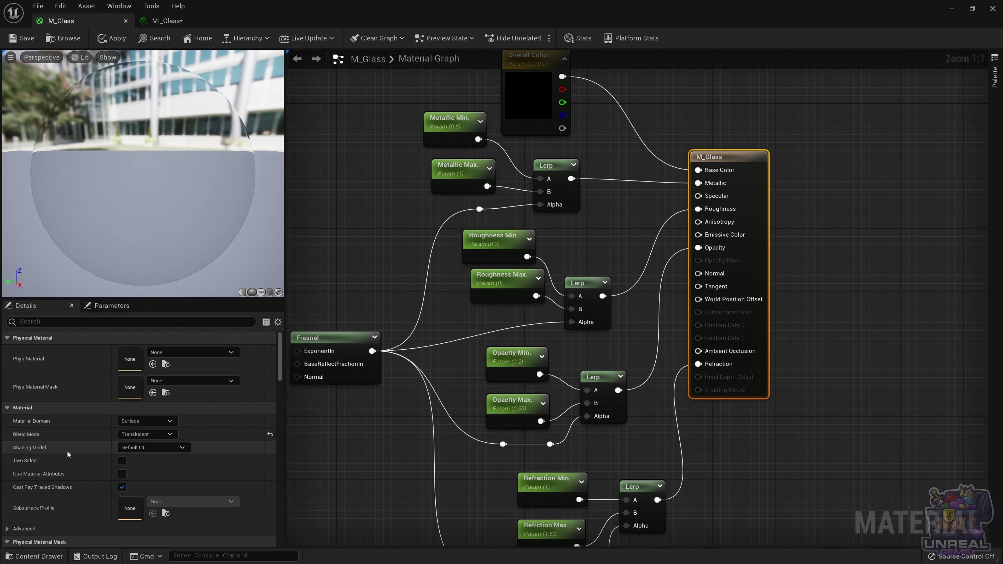
left_click(151, 450)
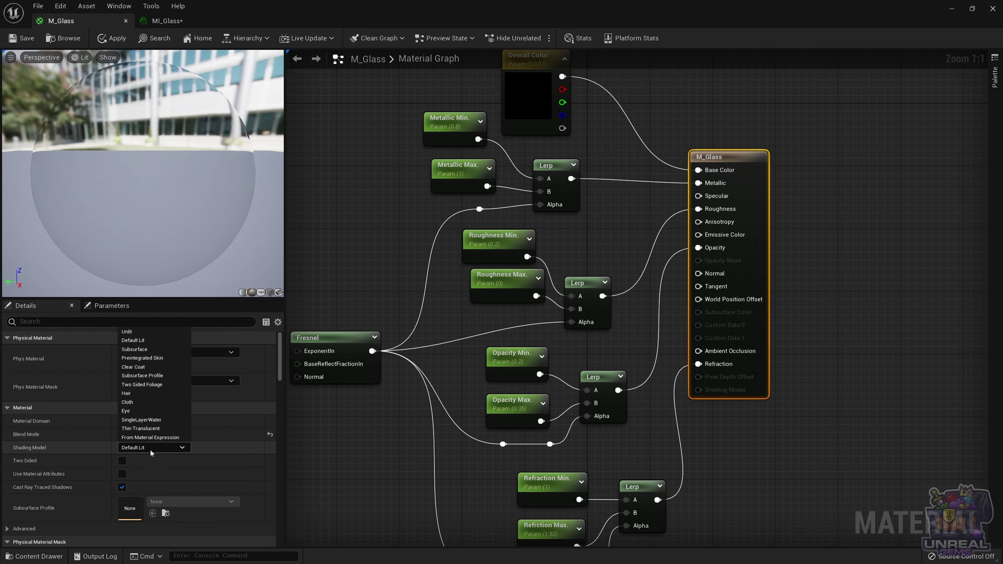
left_click(150, 449)
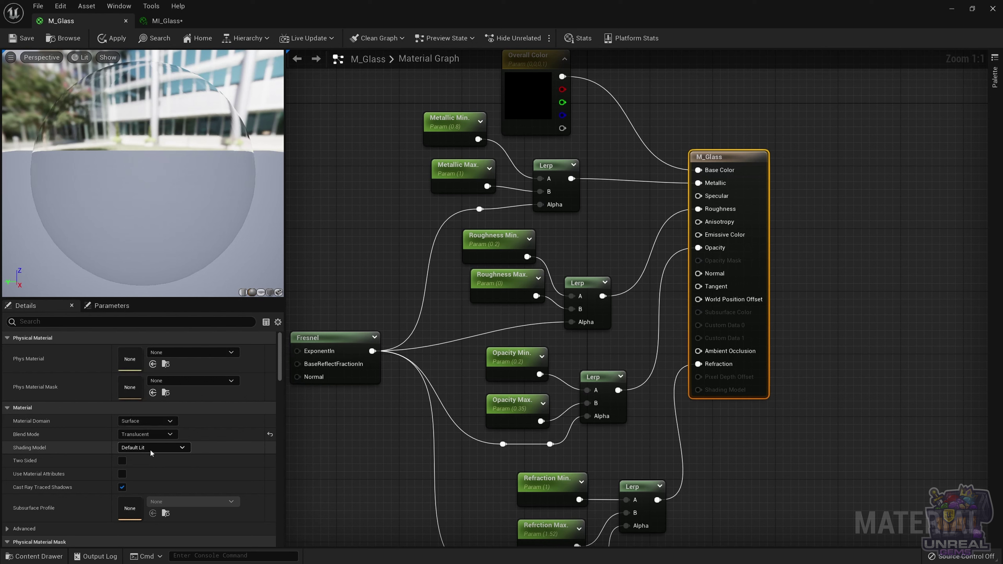
Review the M_Glass material's translucency lighting mode options and the available shading models without changing either.
scroll(63, 448, "down", 3)
scroll(71, 442, "down", 6)
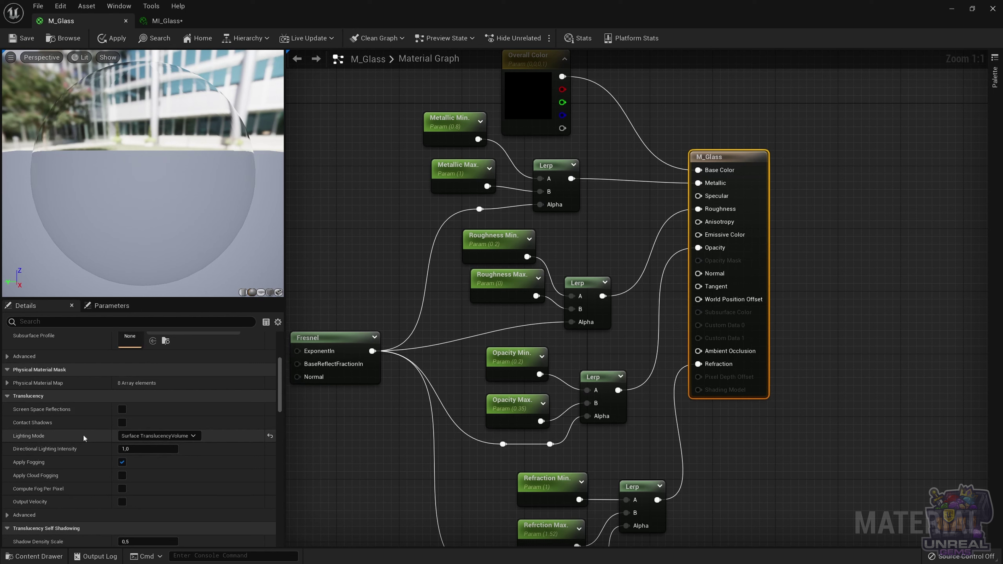
left_click(125, 436)
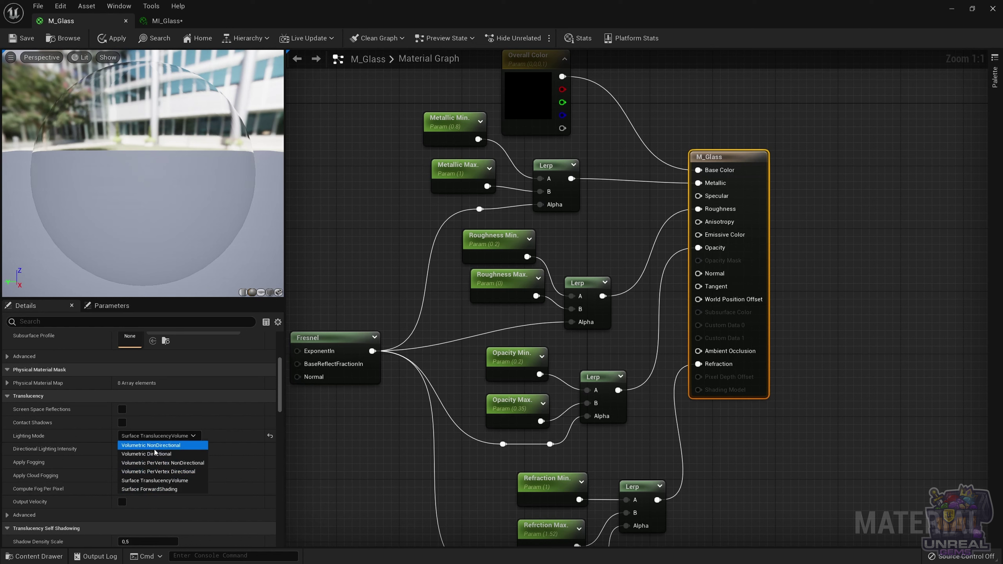
key("Escape")
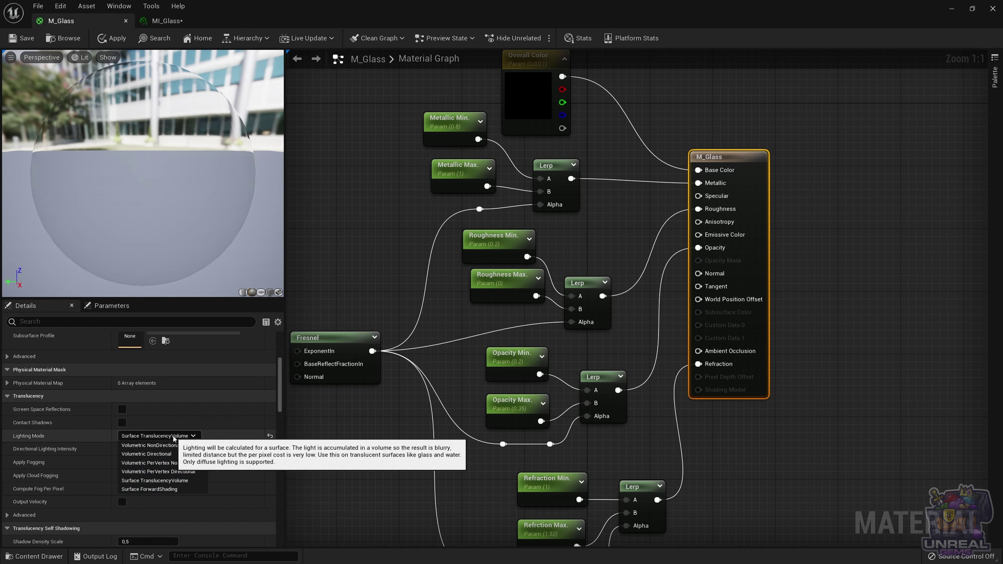
scroll(214, 459, "up", 3)
scroll(206, 458, "up", 1)
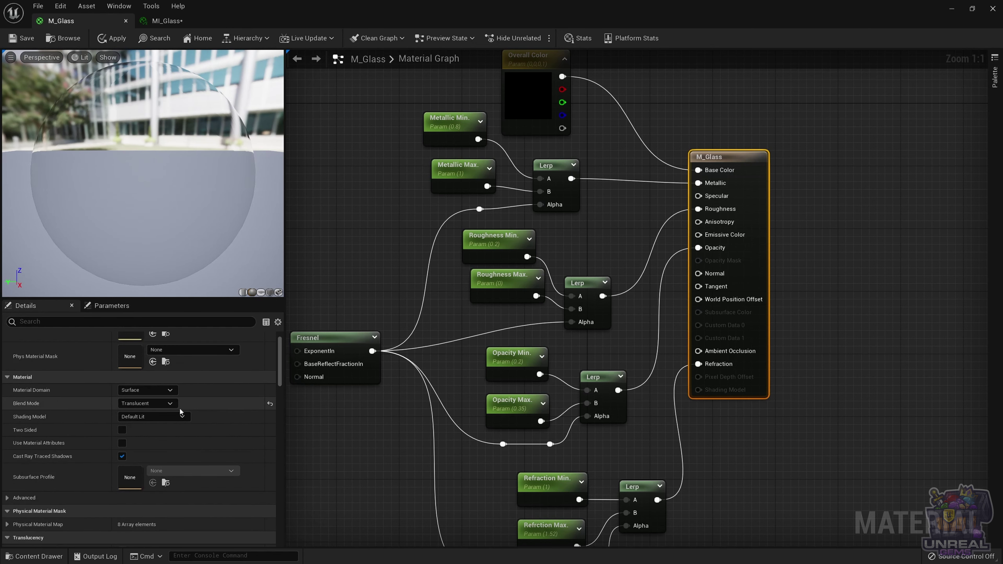
left_click(161, 415)
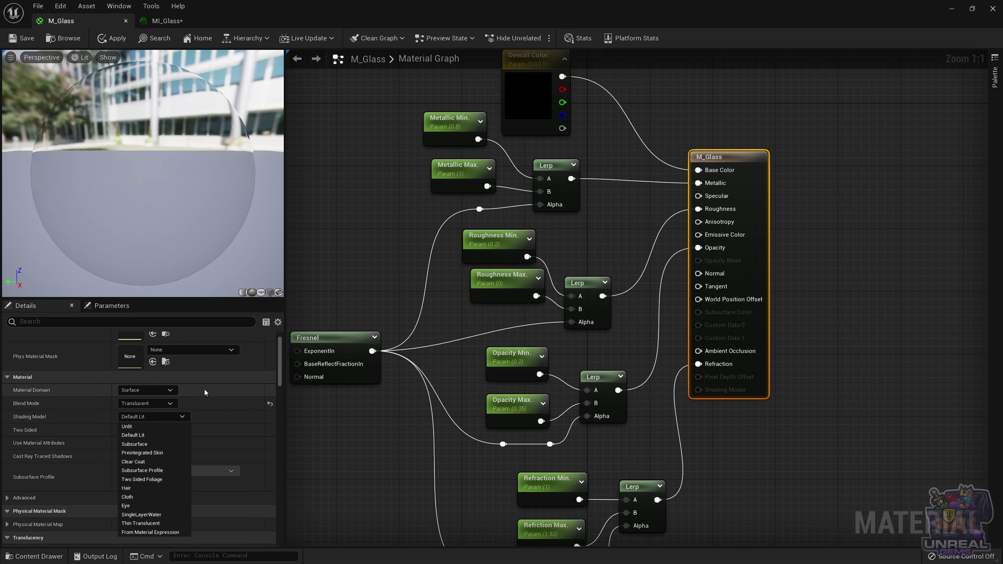
left_click(181, 366)
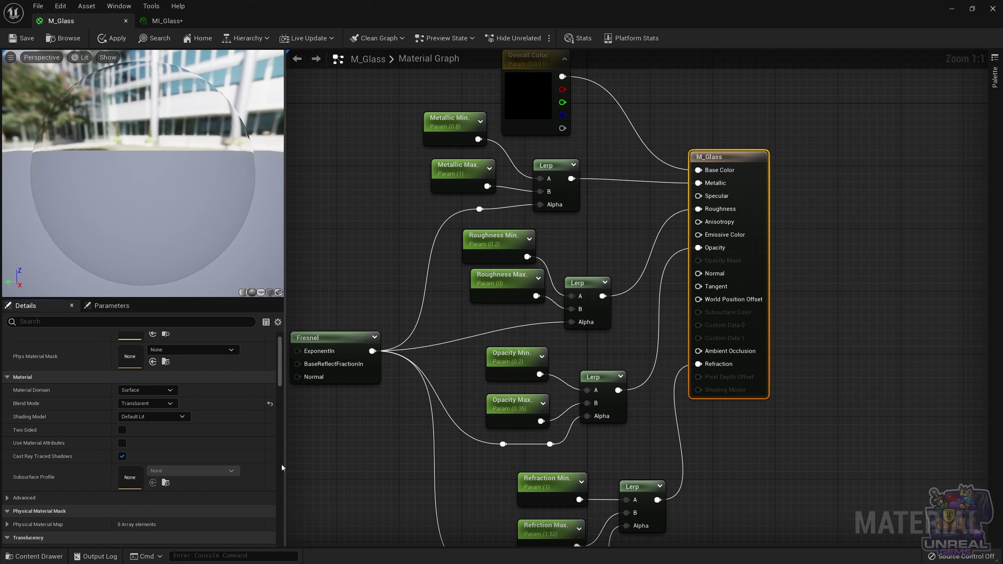
scroll(192, 440, "up", 1)
scroll(192, 444, "down", 1)
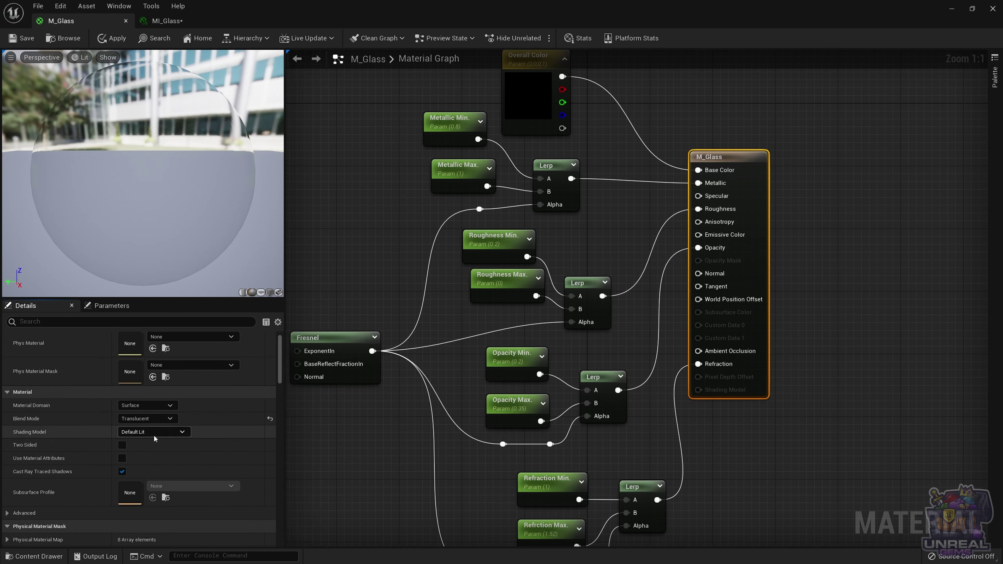
Review the refraction mode options in the M_Glass material's details, including Index Of Refraction and Pixel Normal Offset.
scroll(169, 424, "down", 5)
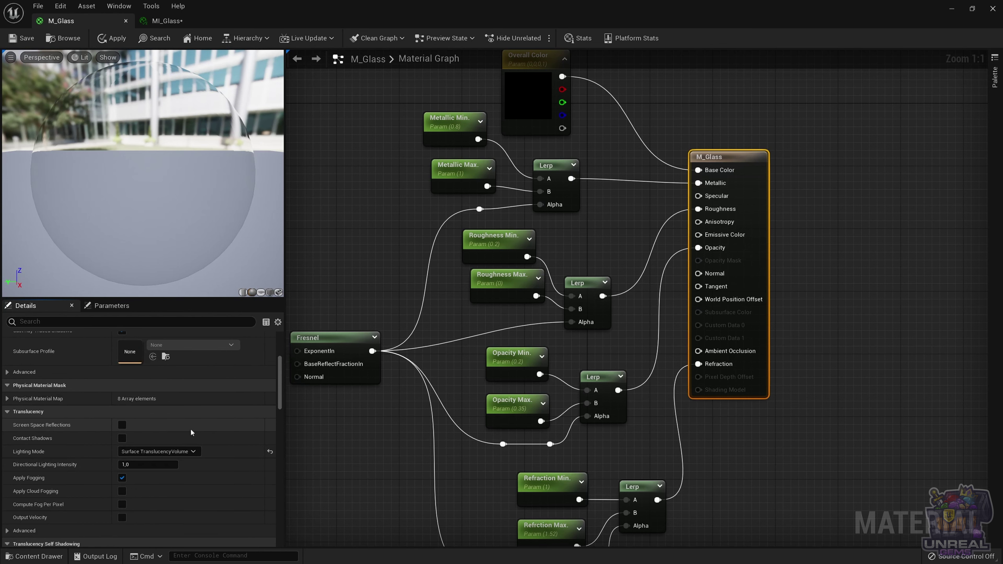
scroll(177, 450, "down", 6)
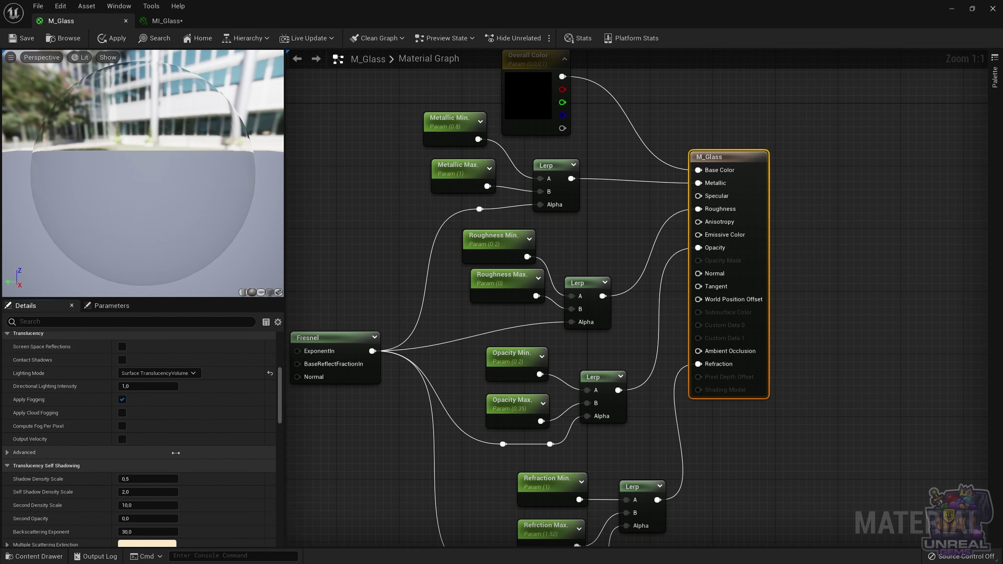
scroll(177, 450, "down", 11)
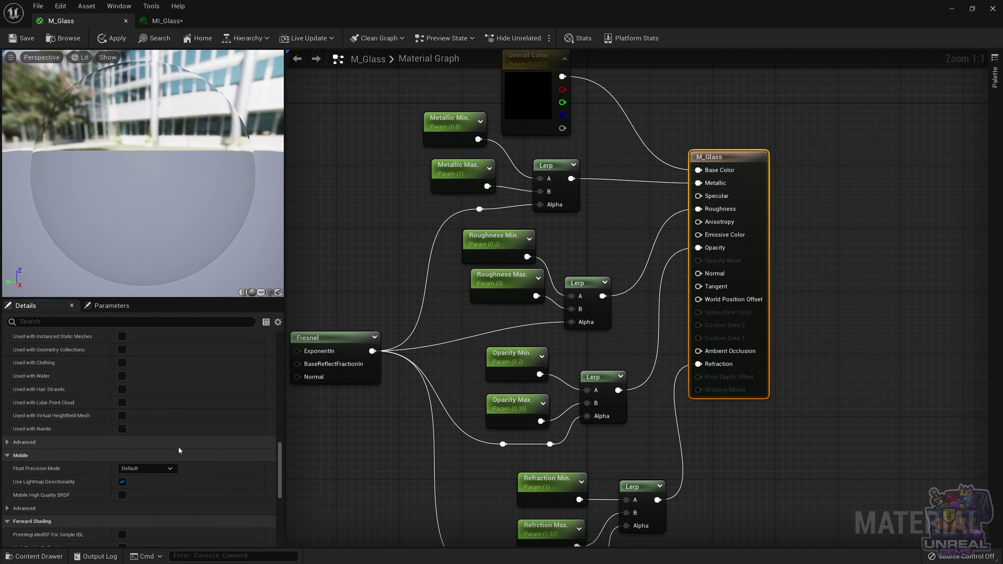
scroll(171, 445, "down", 10)
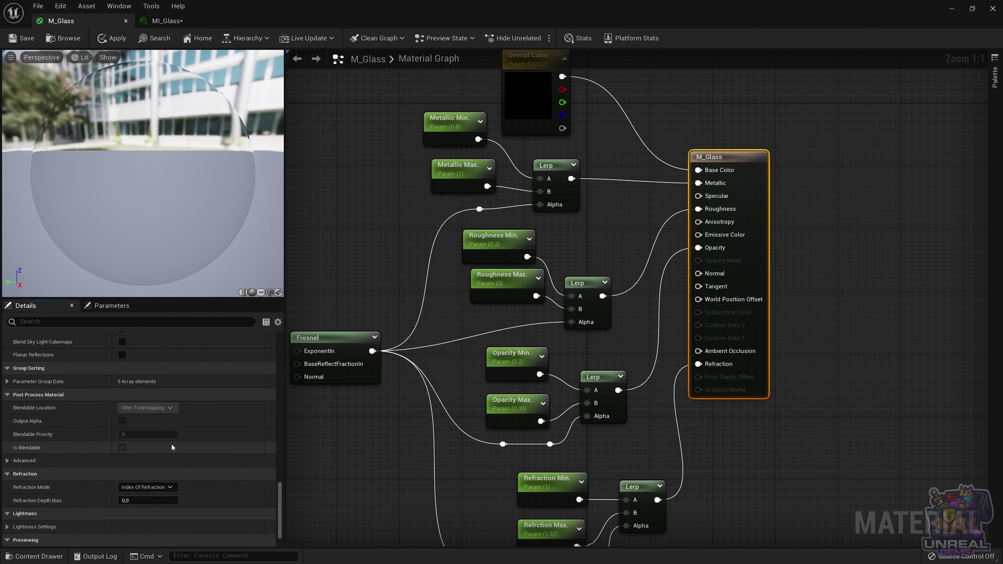
mouse_move(46, 441)
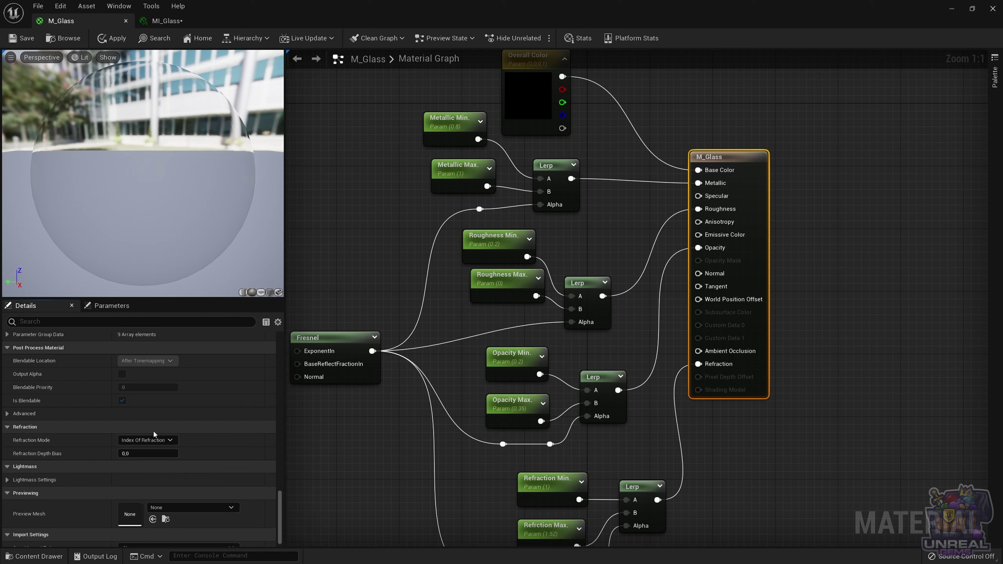
left_click(154, 440)
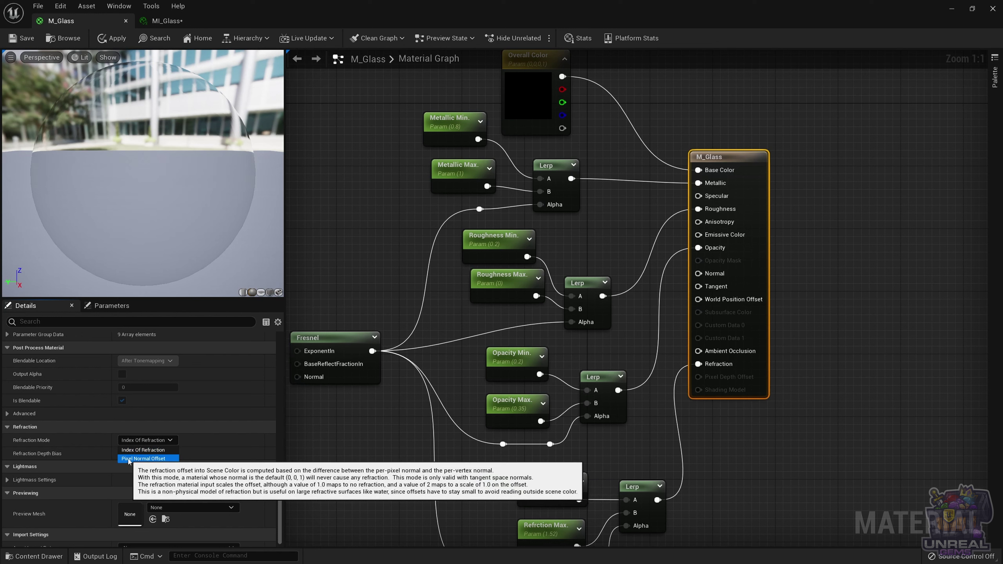
left_click(208, 452)
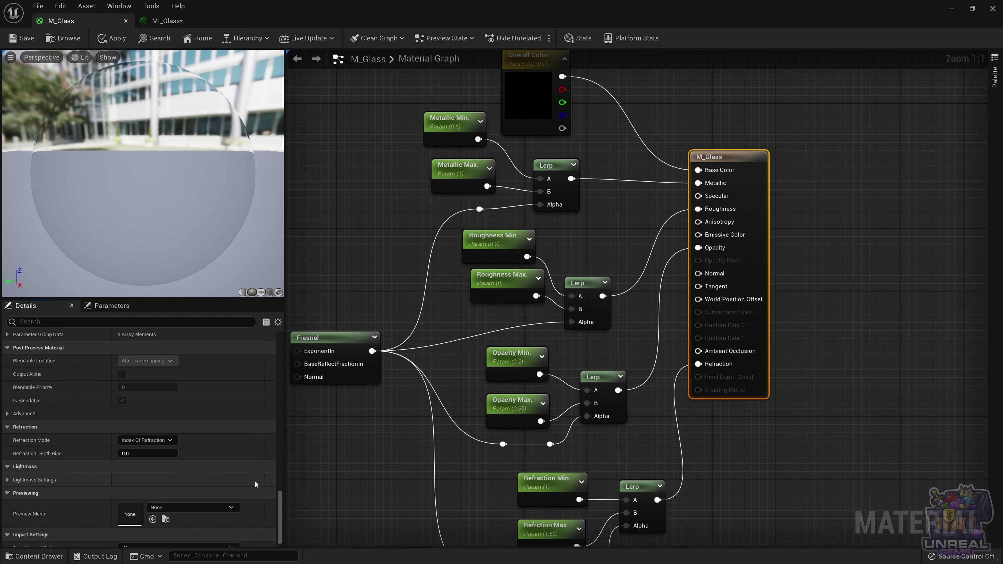
left_click_drag(277, 507, 276, 329)
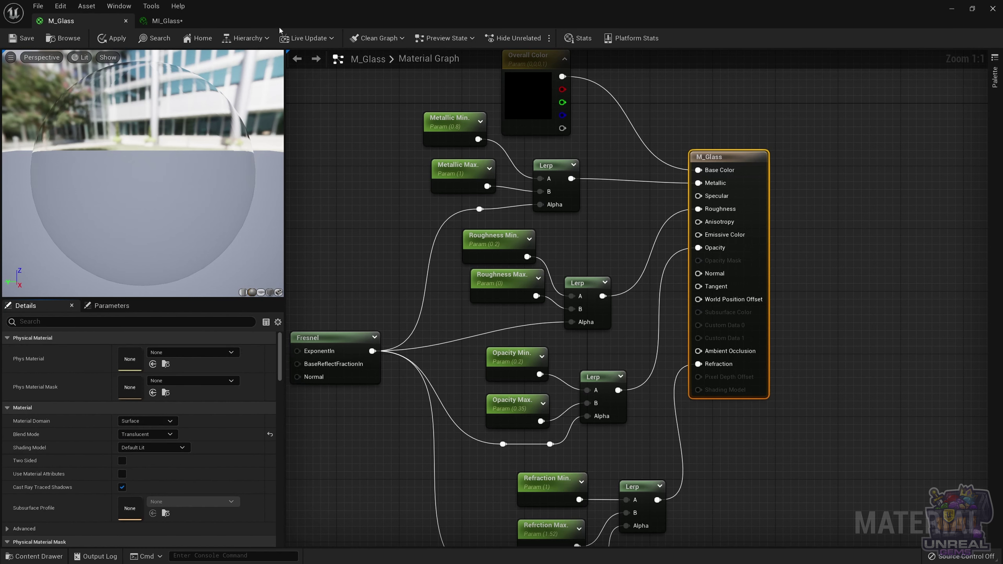
Switch to the MI_Glass material instance and enable its Overall Color parameter override.
left_click(168, 20)
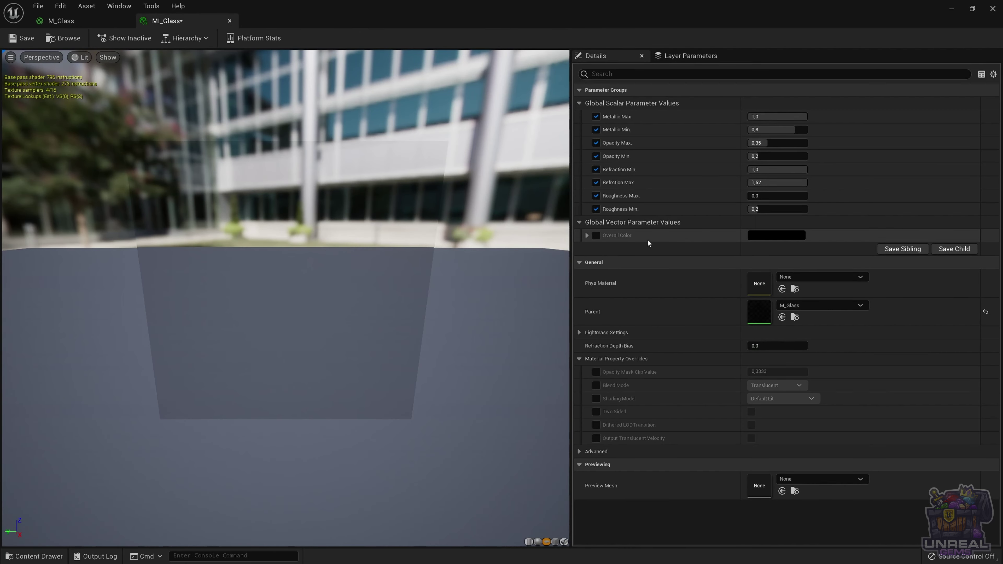
left_click(594, 235)
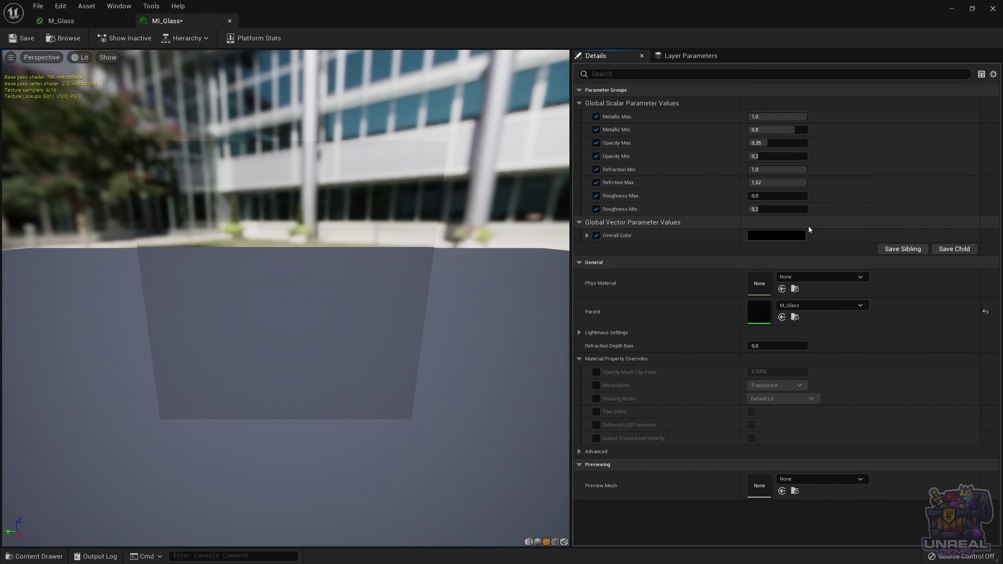
Try a pinkish red and a near-white grey as the Overall Color of MI_Glass, and cancel the color selection.
left_click(784, 237)
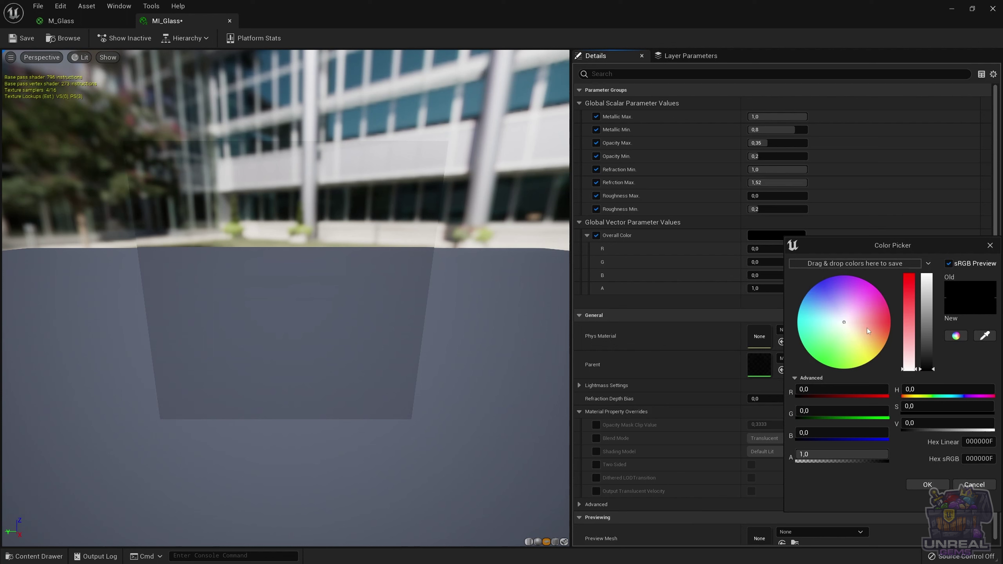
mouse_move(867, 327)
left_mouse_down()
mouse_move(865, 343)
mouse_move(822, 337)
mouse_move(812, 314)
mouse_move(832, 295)
mouse_move(874, 312)
mouse_move(873, 351)
mouse_move(835, 345)
mouse_move(876, 320)
left_mouse_up()
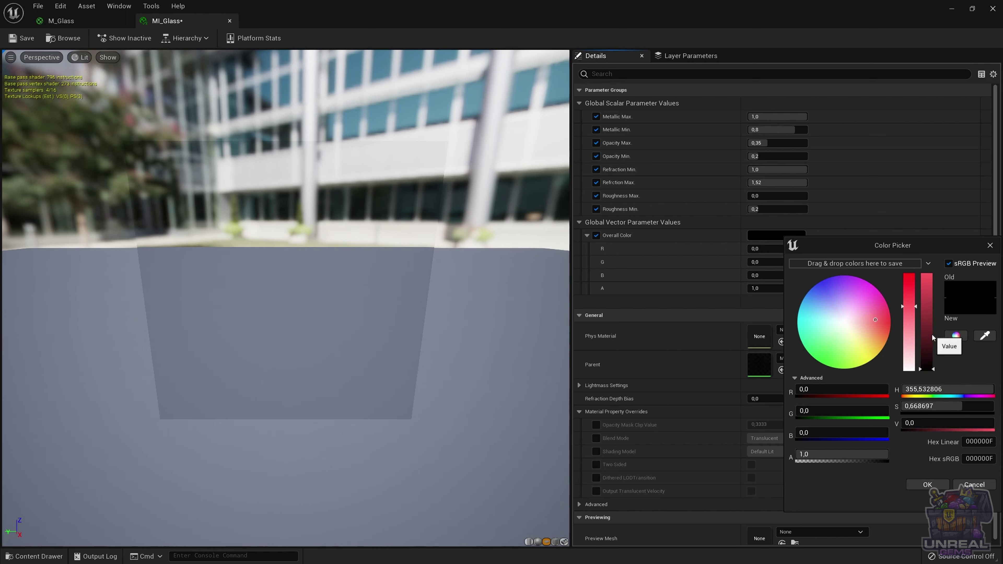
left_click_drag(932, 337, 929, 301)
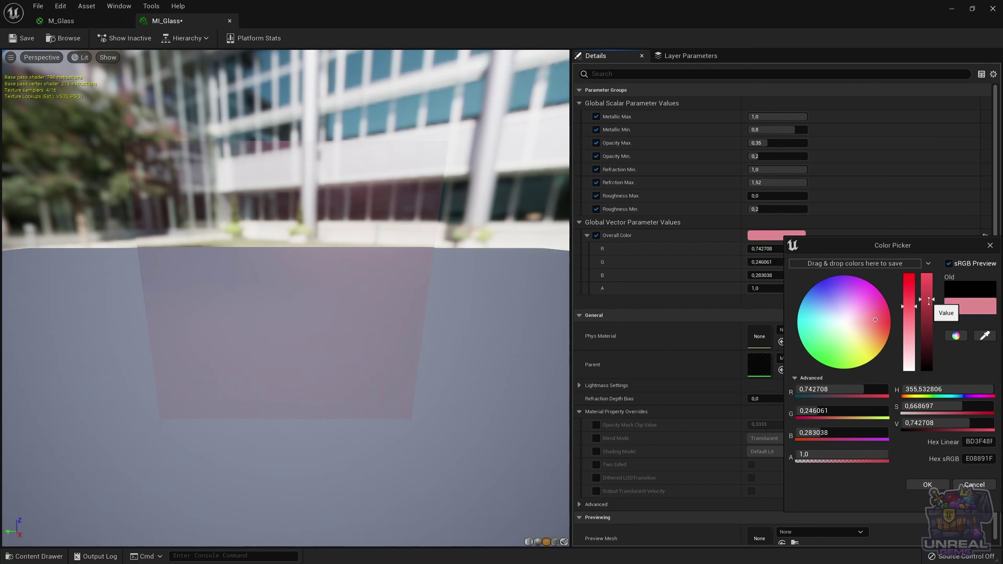
mouse_move(861, 315)
left_mouse_down()
mouse_move(850, 308)
mouse_move(825, 339)
mouse_move(866, 354)
mouse_move(834, 335)
mouse_move(853, 310)
mouse_move(842, 320)
left_mouse_up()
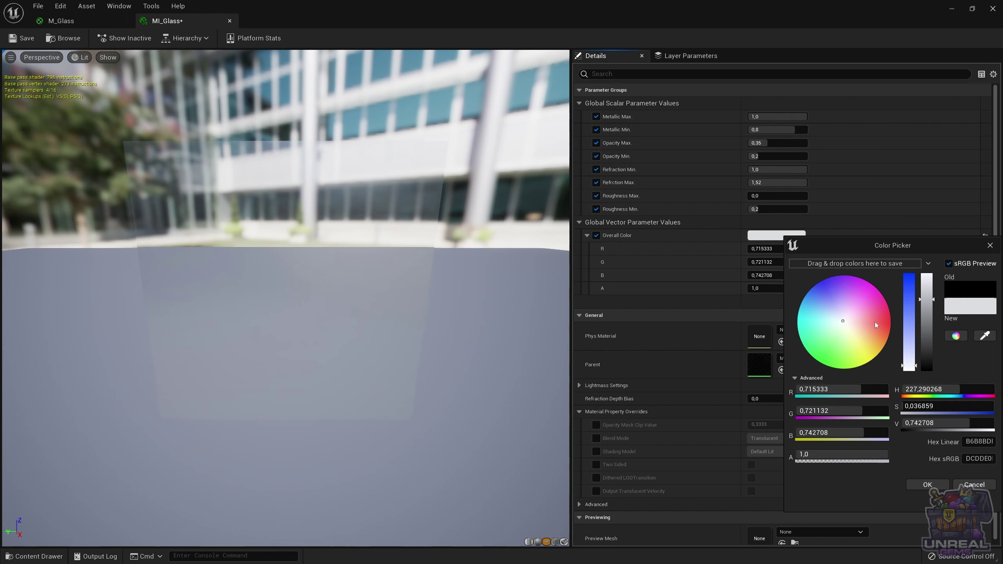
left_click(977, 489)
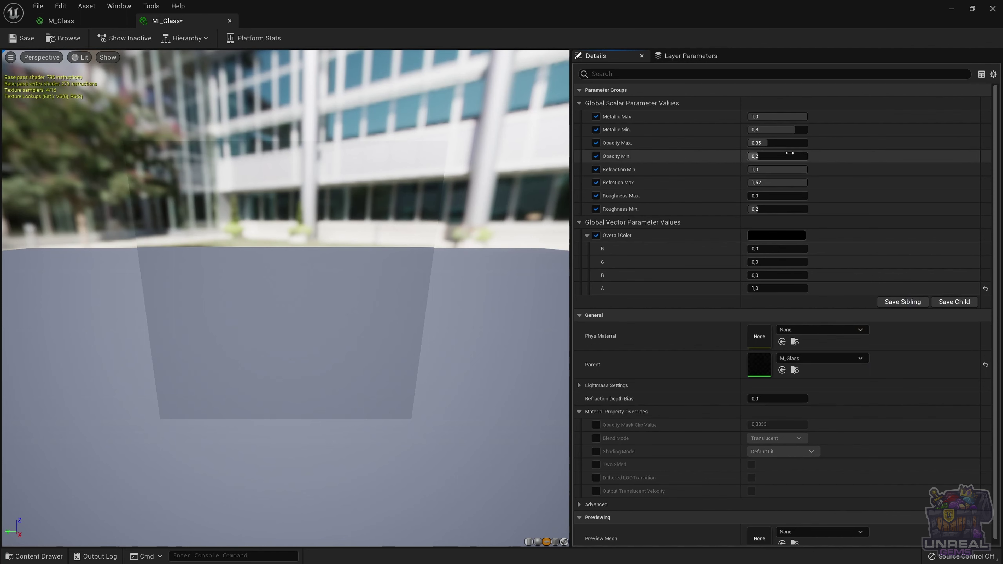
Restore the material instance editor to a smaller floating window over the WildWest level.
left_click(968, 11)
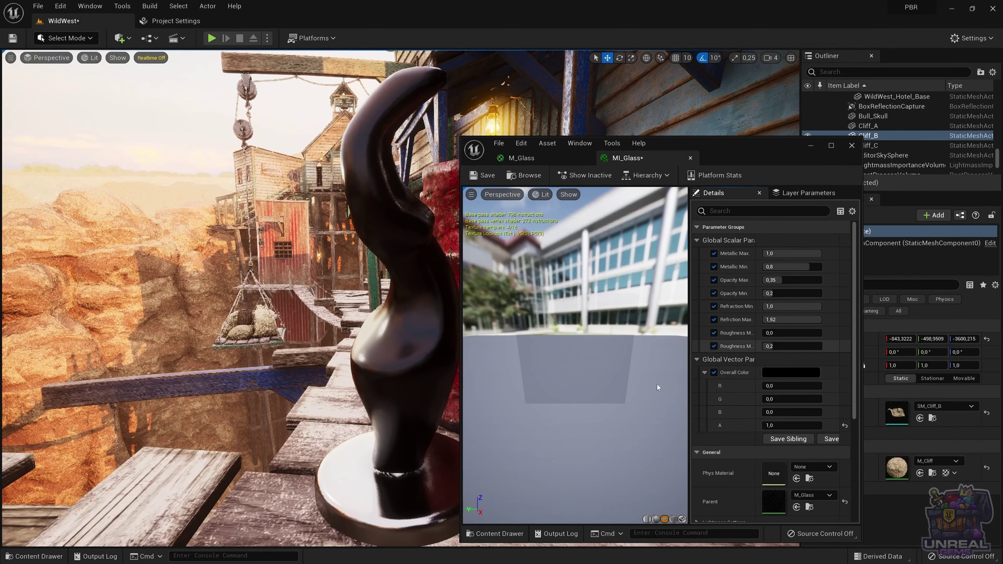
Apply the MI_Glass material instance from the Translucency folder to the curved statue in the WildWest level.
left_click(34, 556)
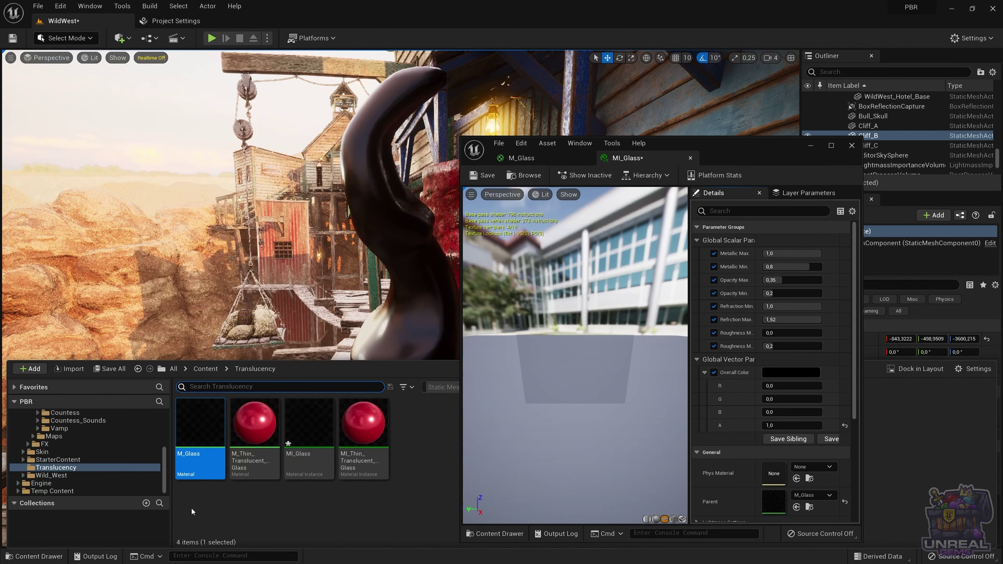
left_click_drag(288, 474, 408, 321)
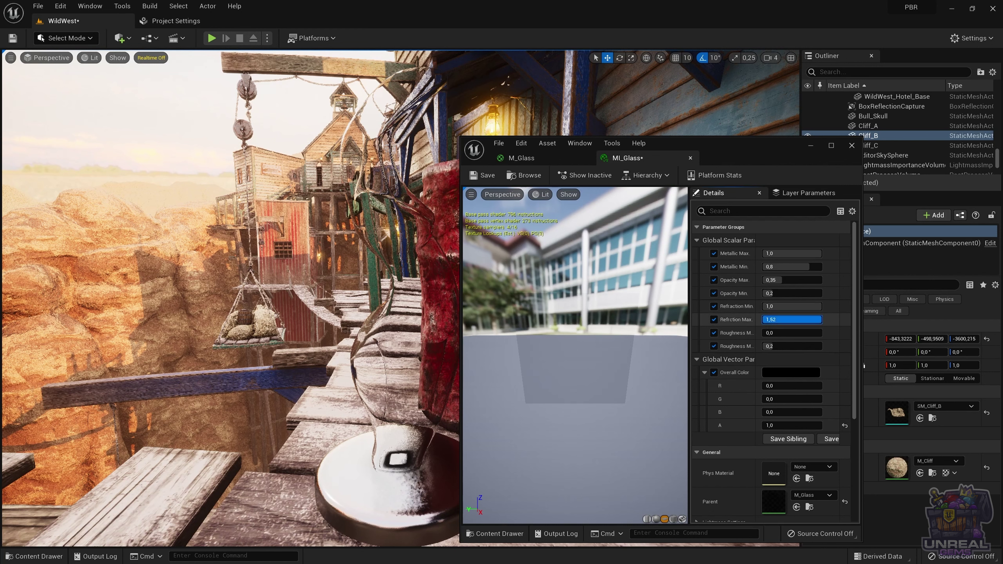
Try lower Refraction Max values on MI_Glass, ending at about 1.11, and compare the statue's distortion.
mouse_move(787, 319)
left_mouse_down()
mouse_move(755, 320)
mouse_move(782, 319)
left_mouse_up()
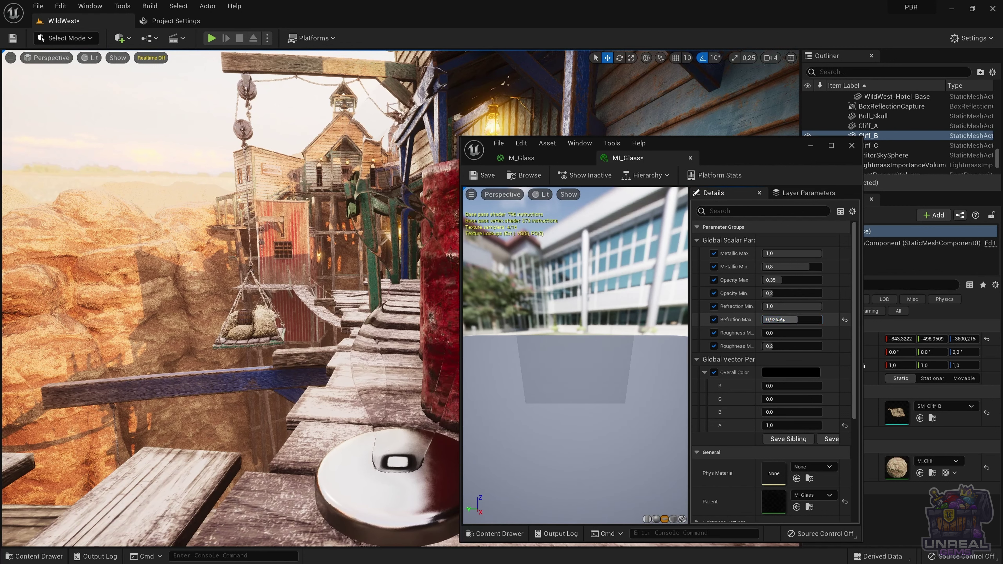
left_click(782, 319)
key("Return")
mouse_move(782, 319)
left_mouse_down()
mouse_move(742, 319)
mouse_move(783, 320)
left_mouse_up()
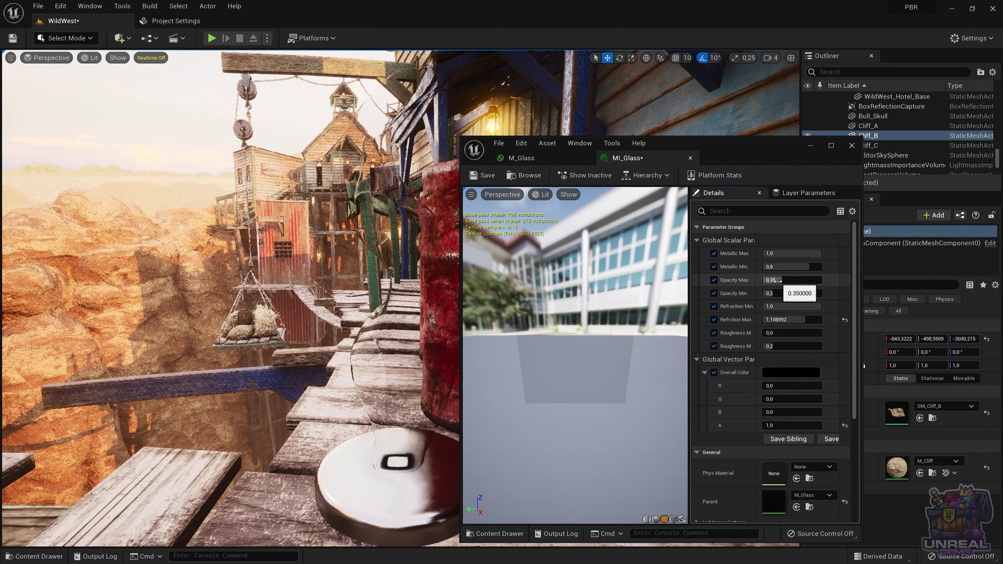
Try an Opacity Max of about 0.53 and Opacity Min of about 0.24, and reset both and Refraction Max to default.
mouse_move(776, 280)
left_mouse_down()
mouse_move(808, 280)
mouse_move(777, 293)
mouse_move(808, 293)
mouse_move(775, 294)
left_mouse_up()
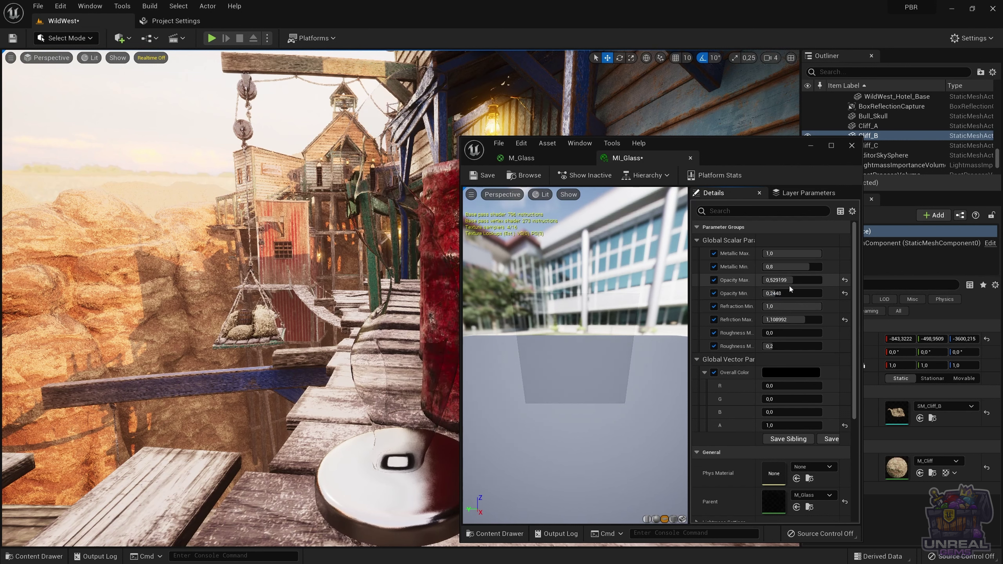
left_click(845, 280)
left_click(845, 293)
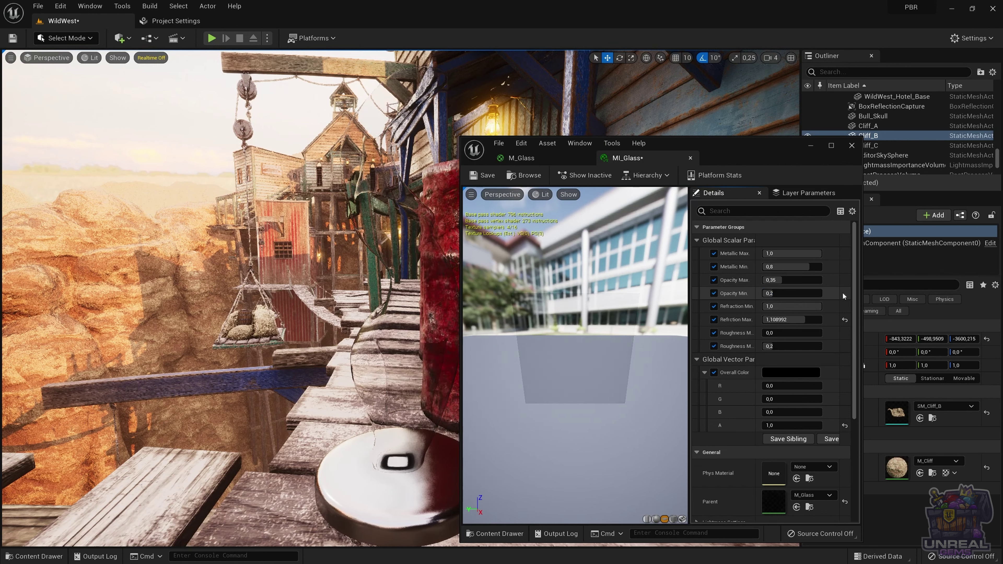
left_click(845, 319)
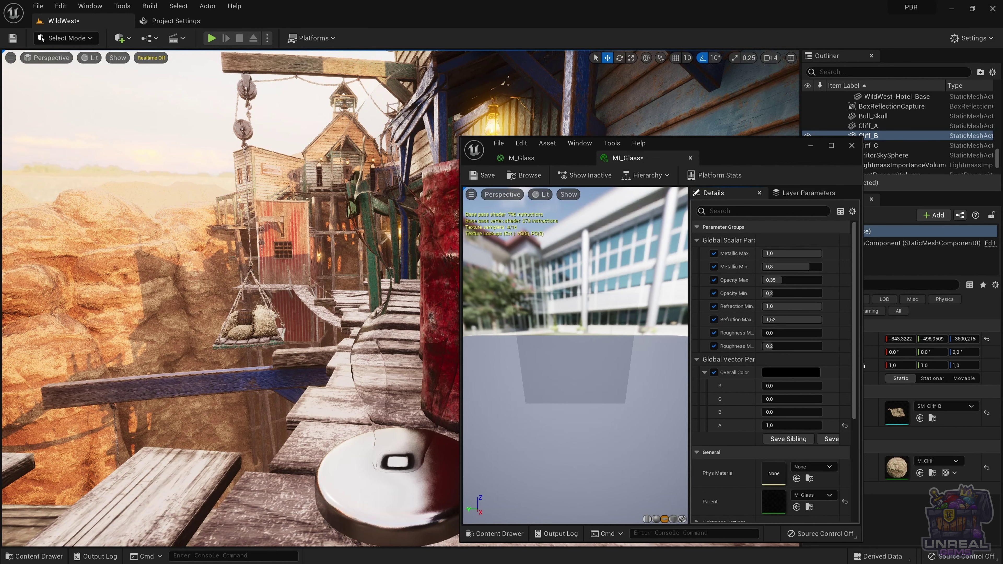
Open the M_Thin_Translucent_Glass material and its MI_Thin_Translucent_Glass instance, and maximize their editor window.
left_click(46, 556)
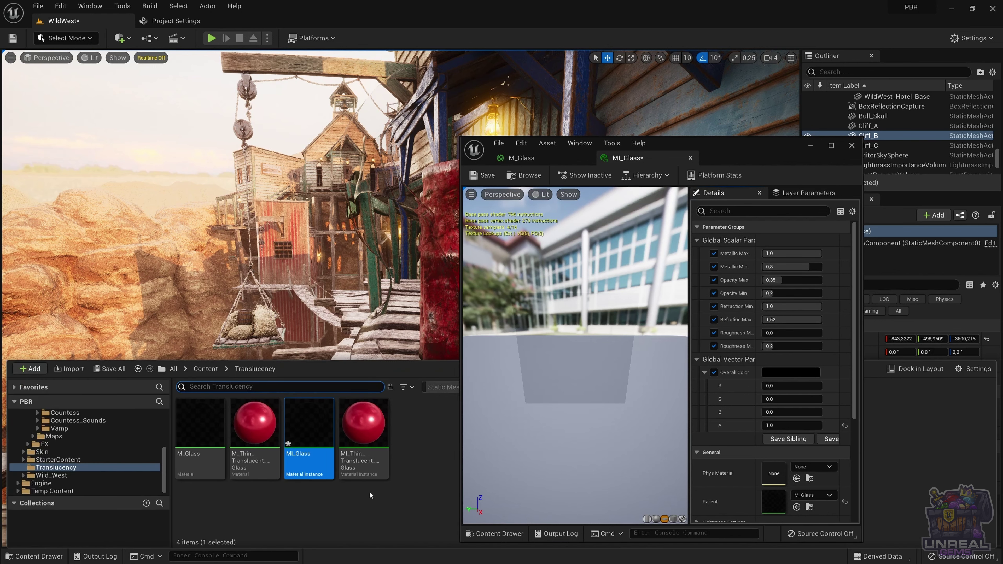
double_click(255, 423)
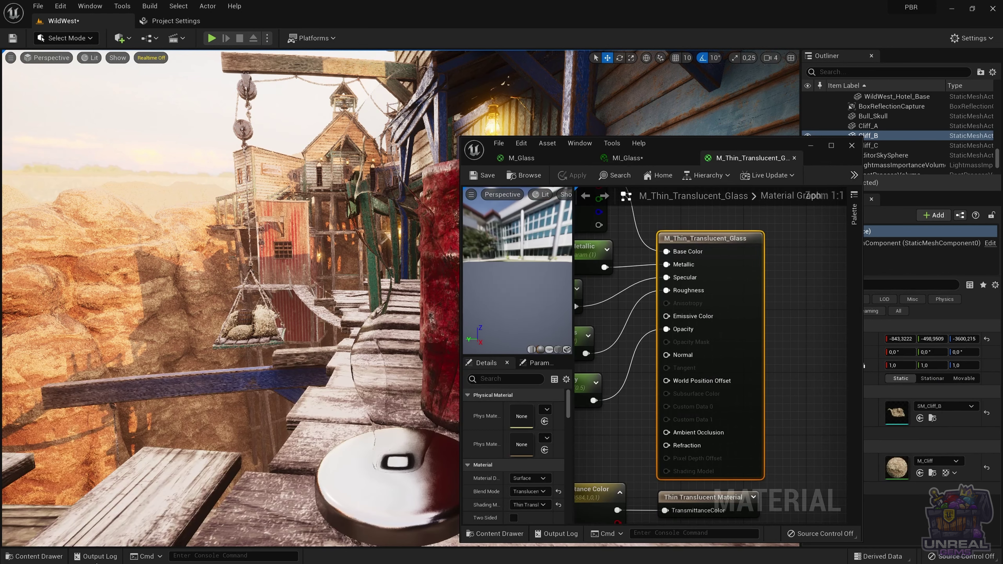
left_click(42, 557)
double_click(362, 433)
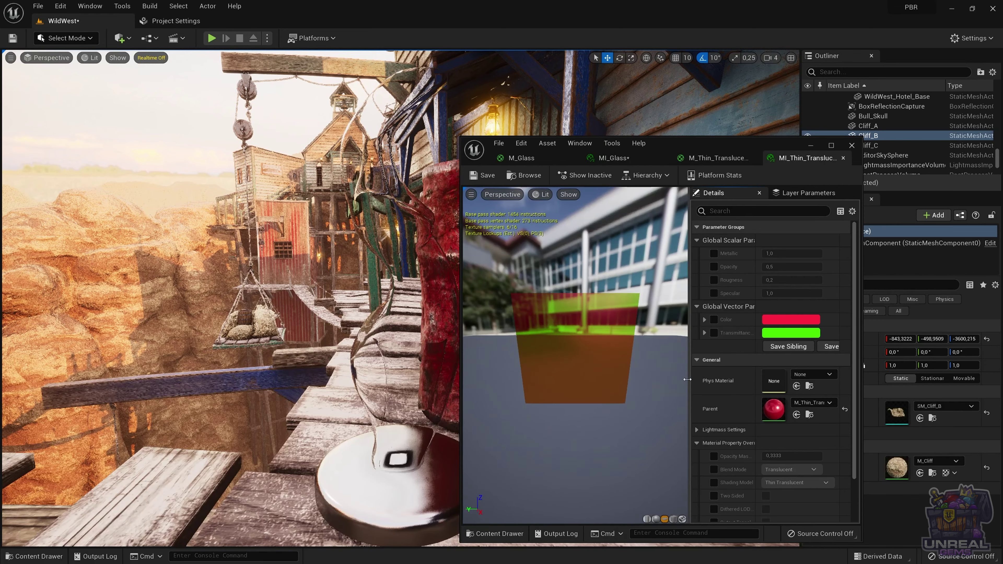
left_click(832, 145)
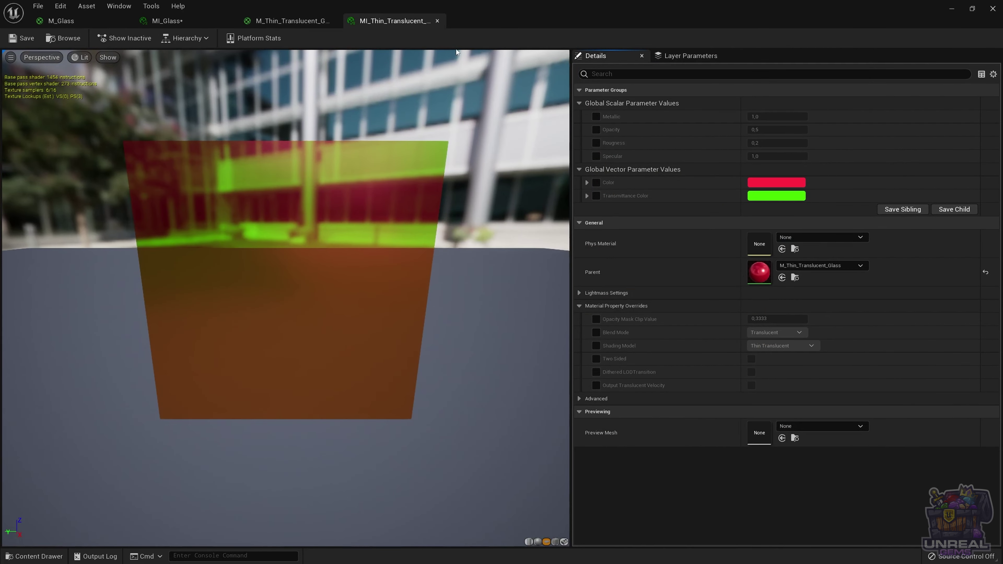
Show the M_Thin_Translucent_Glass graph and examine the parameter nodes feeding its main material node.
left_click(294, 21)
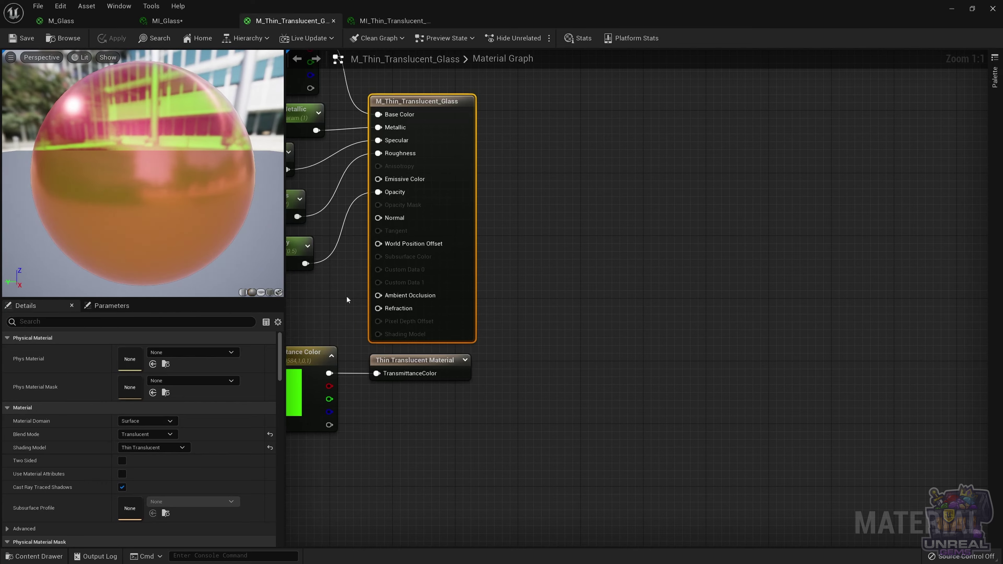
key("Home")
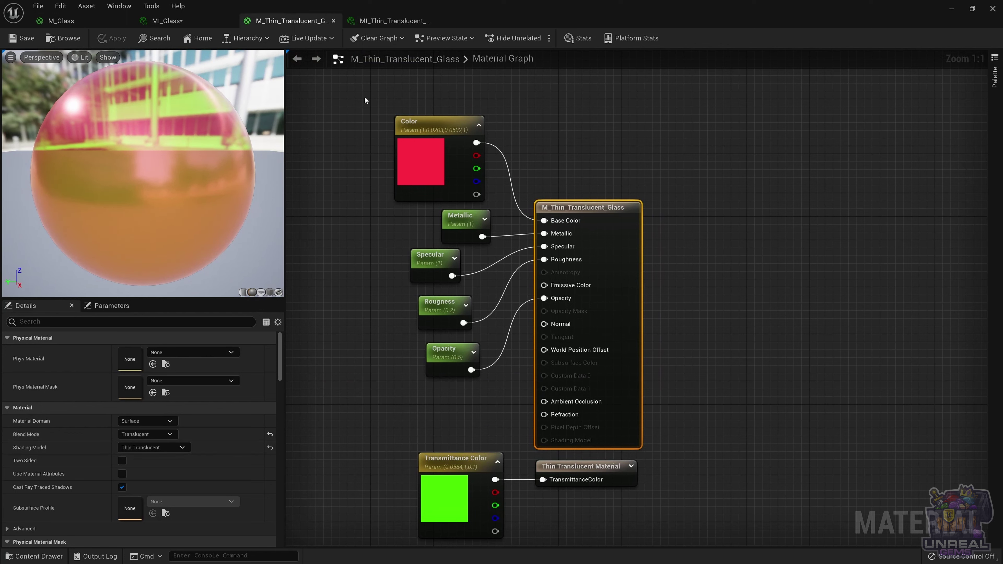
left_click_drag(363, 97, 668, 372)
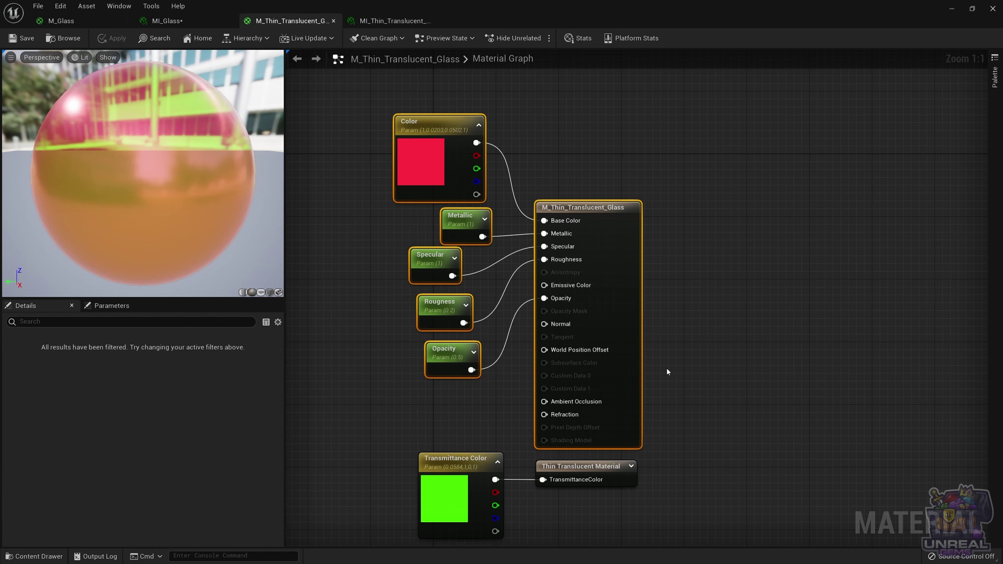
left_click(716, 278)
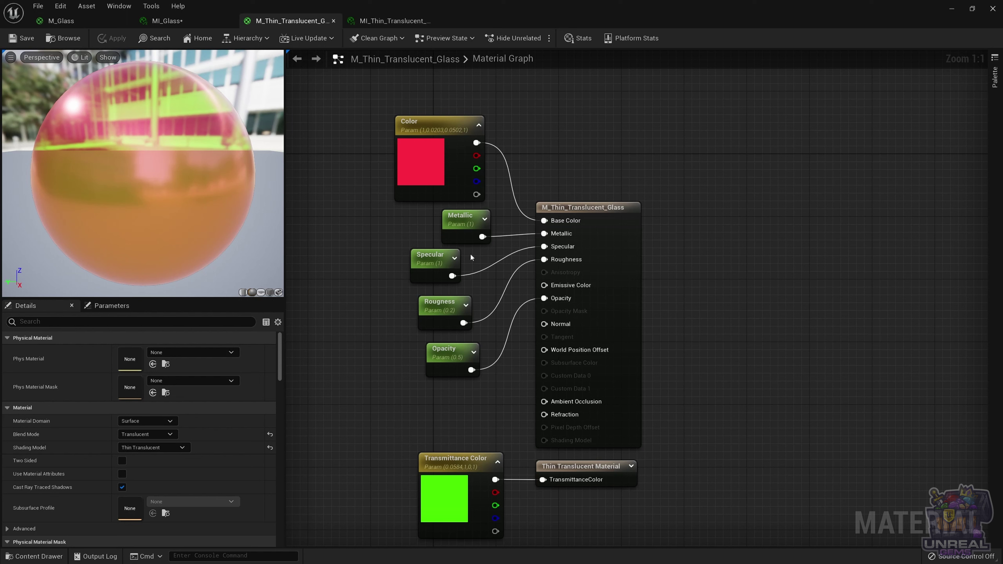
Inspect the Color, Metallic, Roughness, Opacity and Transmittance Color parameter nodes one by one.
left_click(408, 143)
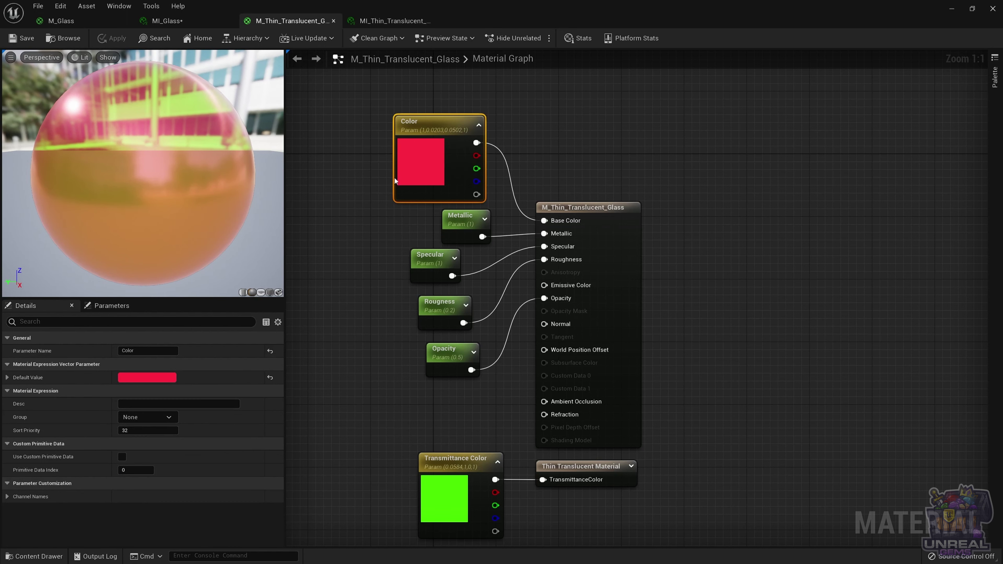
left_click(457, 220)
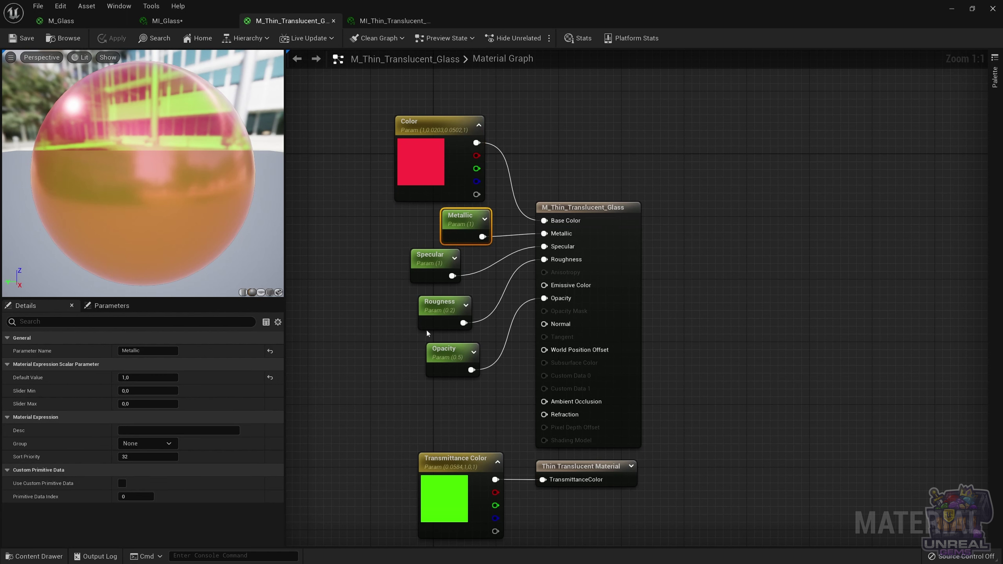
left_click(434, 314)
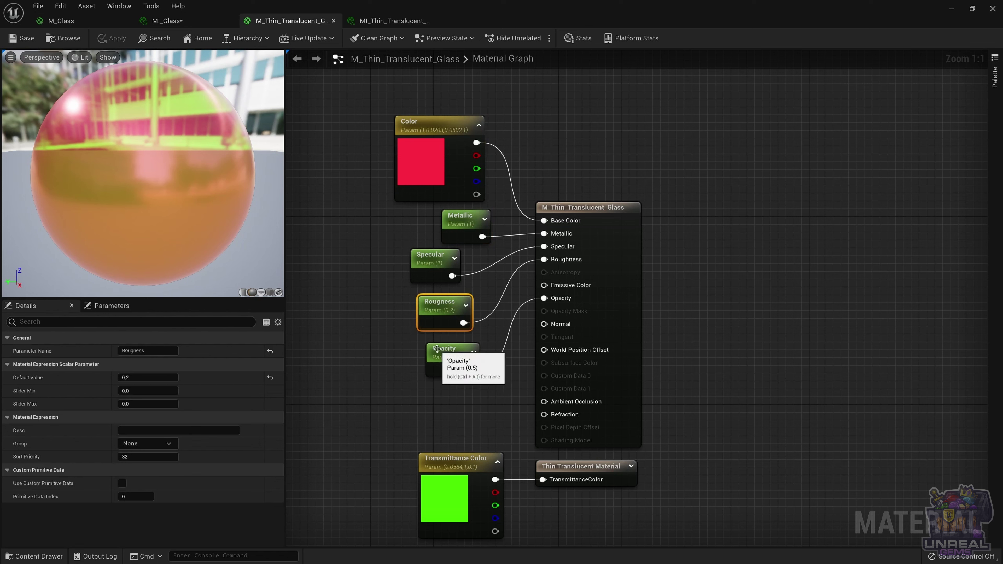
left_click(454, 360)
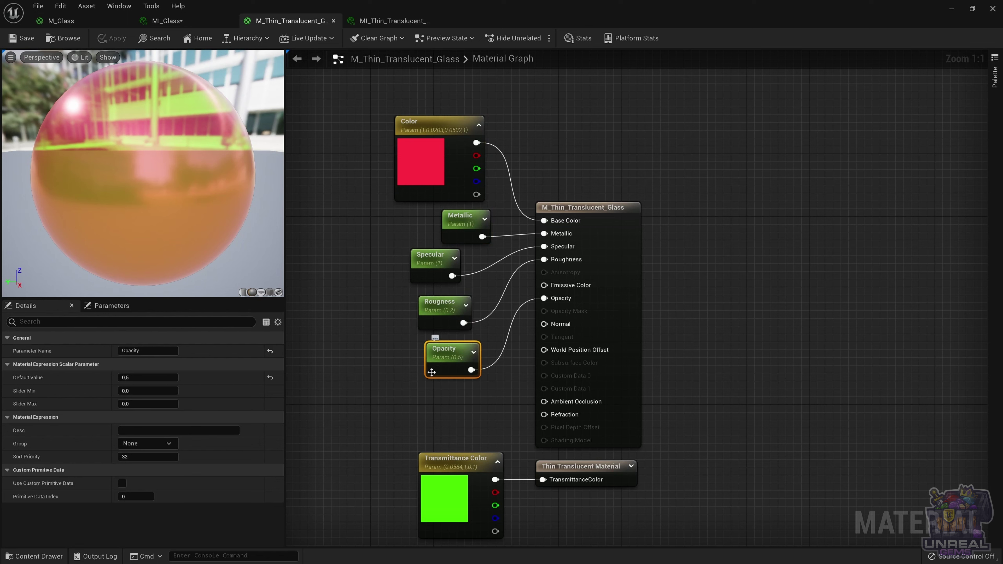
left_click(453, 453)
left_click(454, 459)
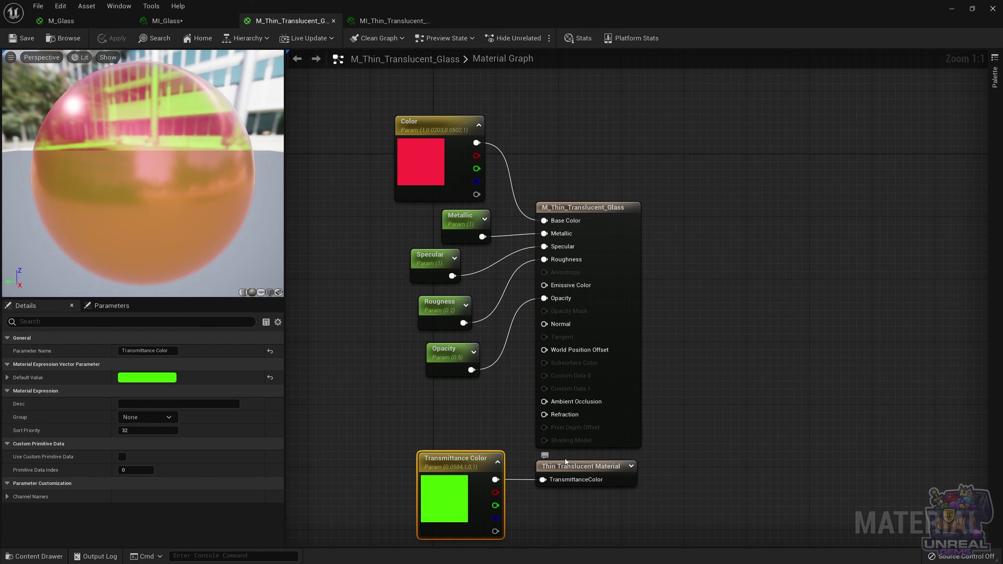
Search the graph's node list for "thin" to locate ThinTranslucentMaterialOutput, and close the list without adding a node.
right_click(386, 426)
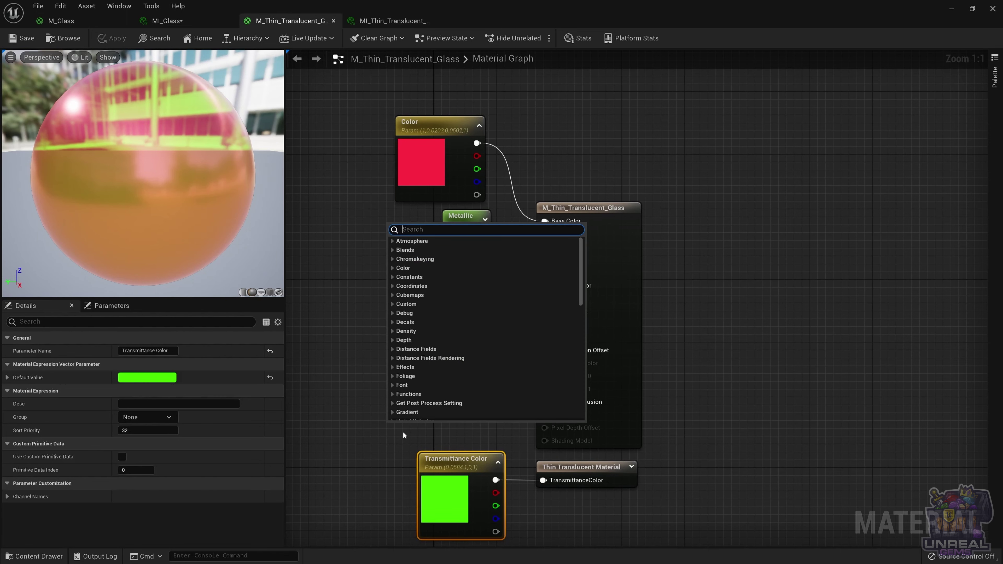
type("thin")
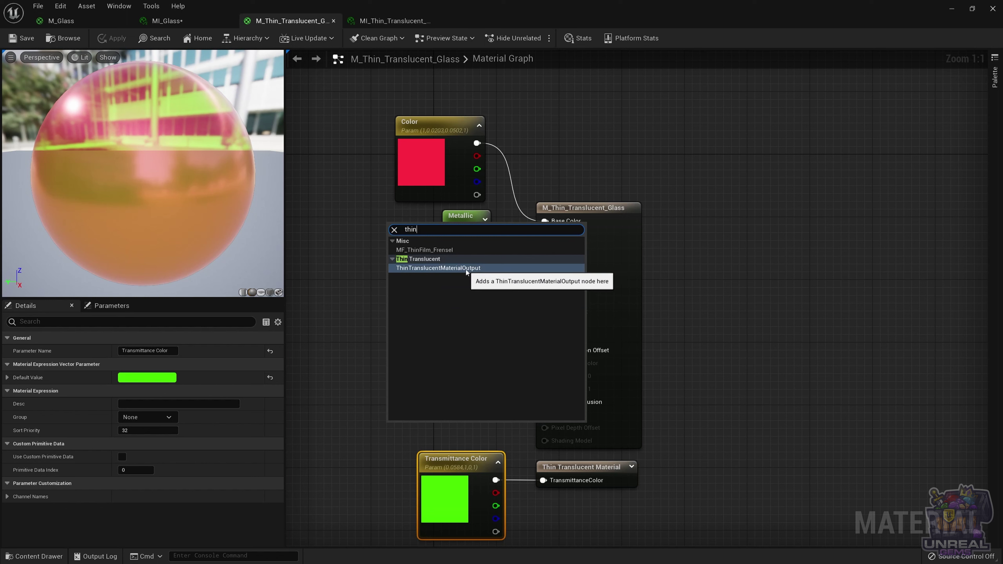
left_click(335, 405)
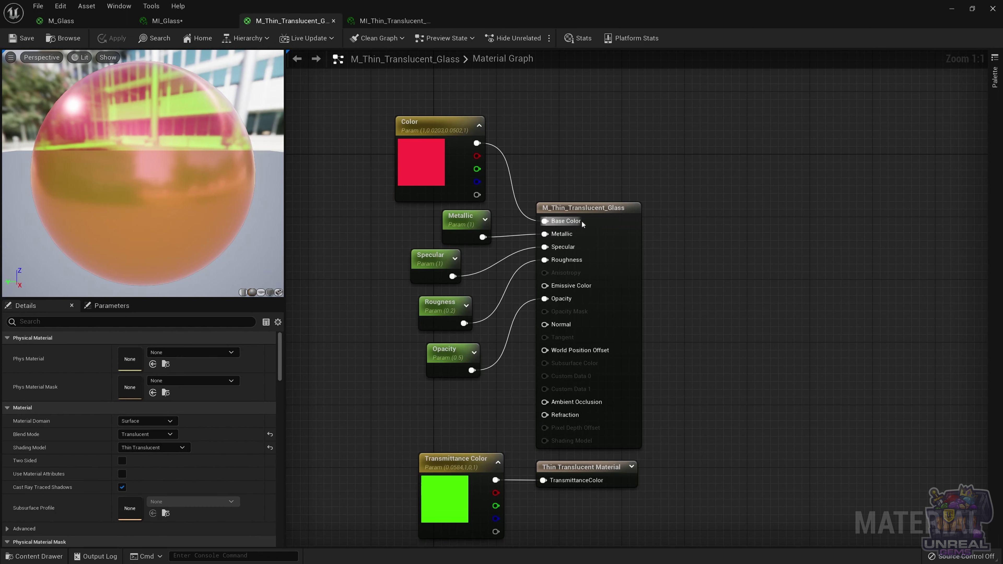
Review the Shading Model options of M_Thin_Translucent_Glass, including Thin Translucent, without changing the selection.
left_click(581, 210)
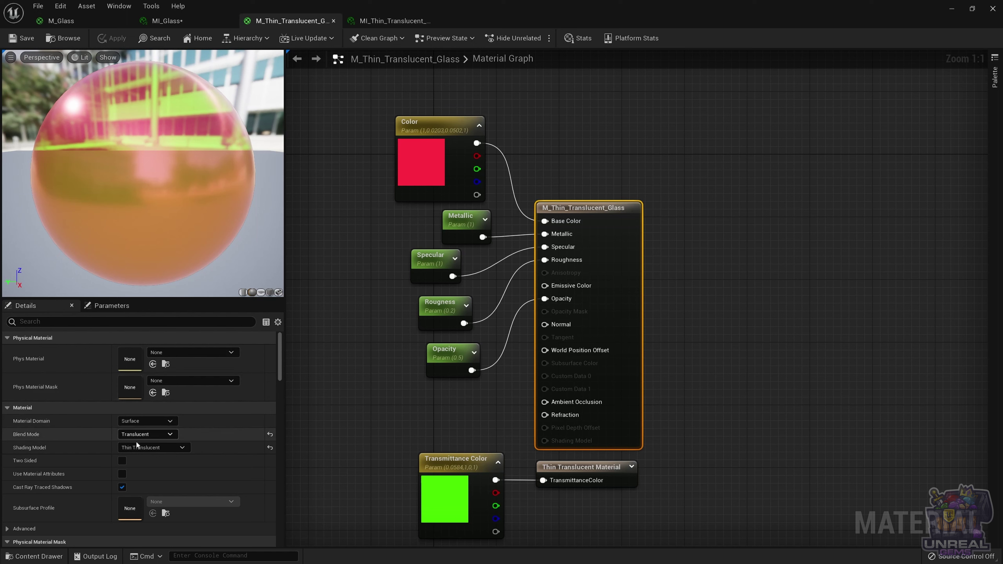
left_click(142, 447)
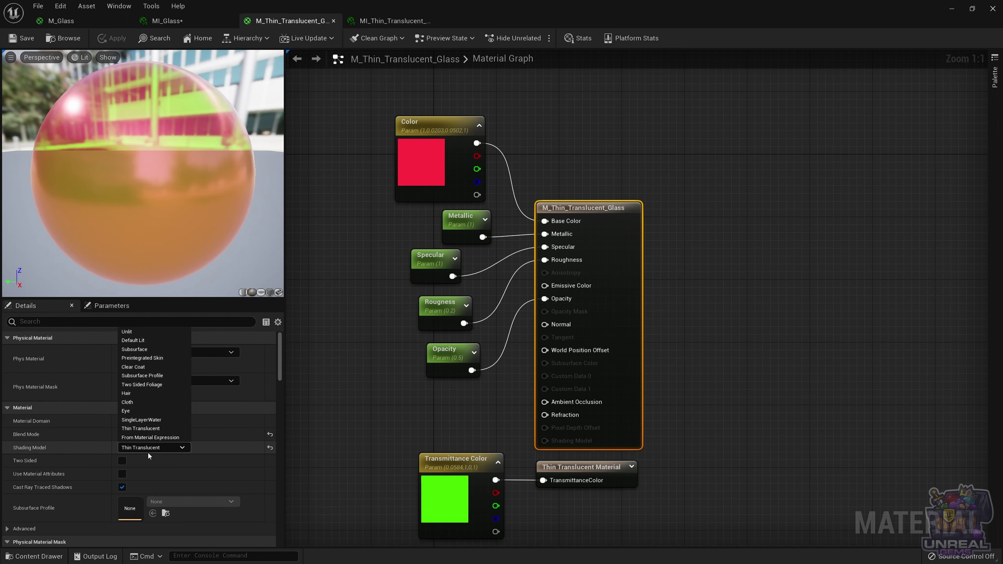
left_click(148, 451)
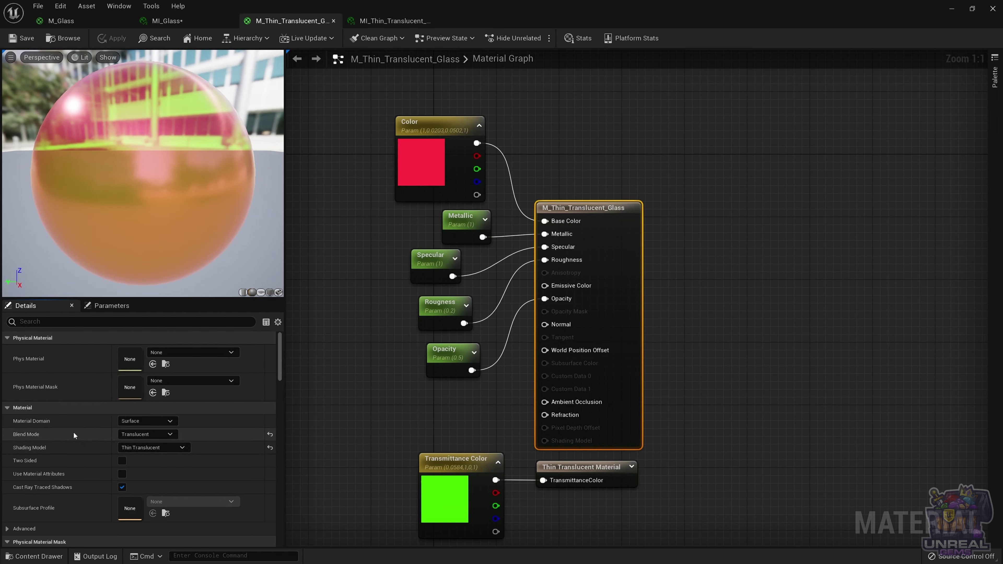
left_click(152, 450)
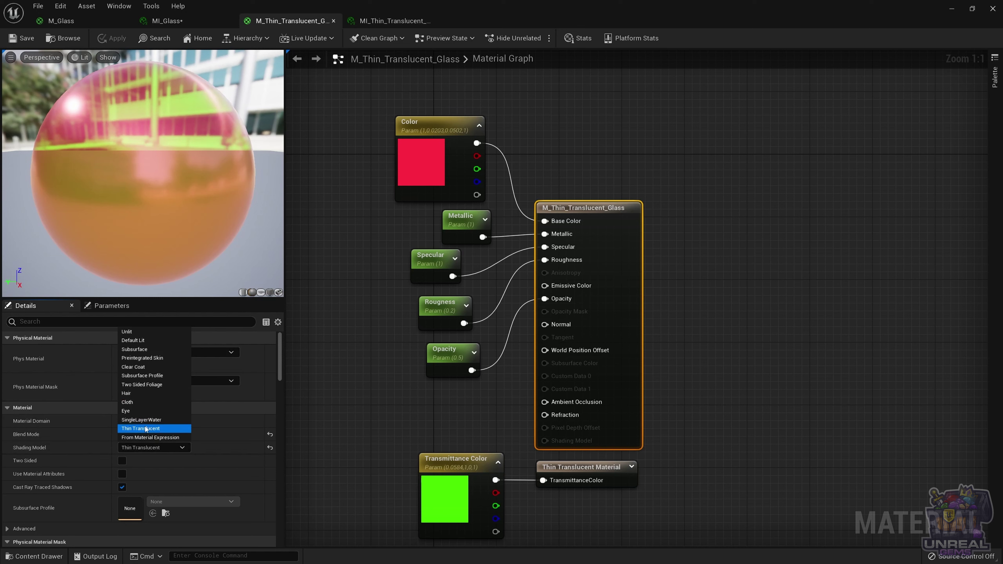
left_click(71, 434)
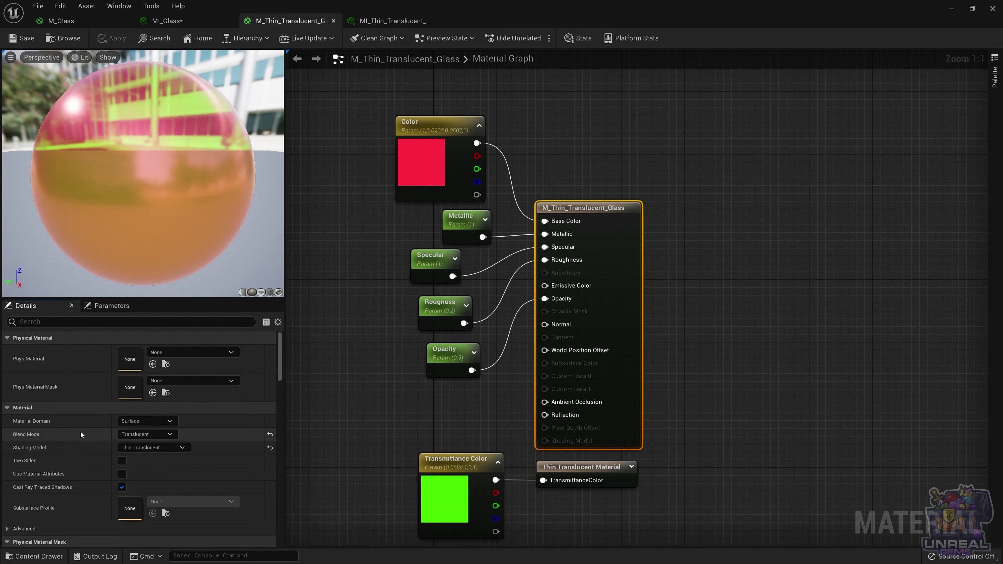
Review the material's Translucency settings and Lighting Mode options, including Surface ForwardShading, without changing them.
scroll(80, 434, "down", 4)
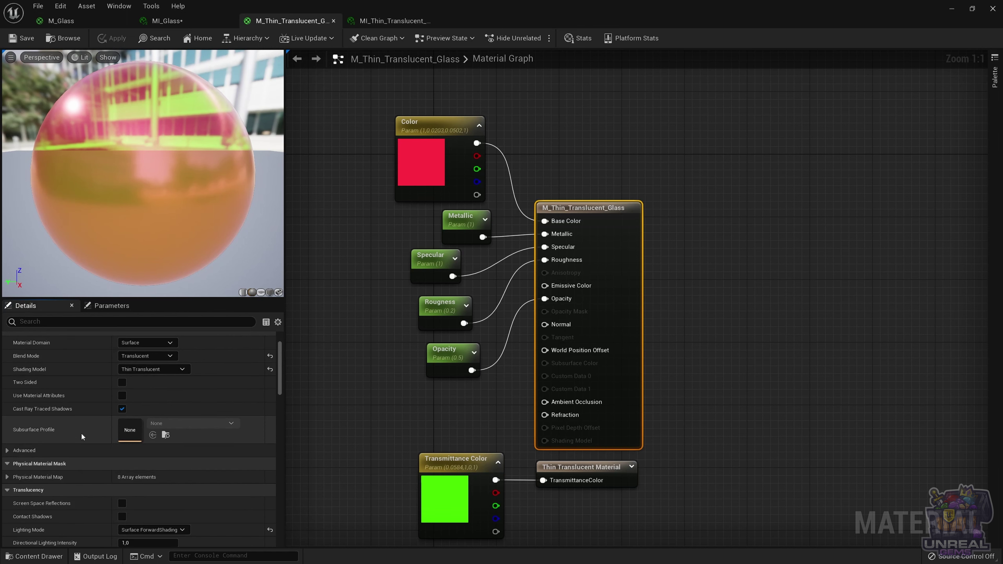
scroll(93, 428, "down", 4)
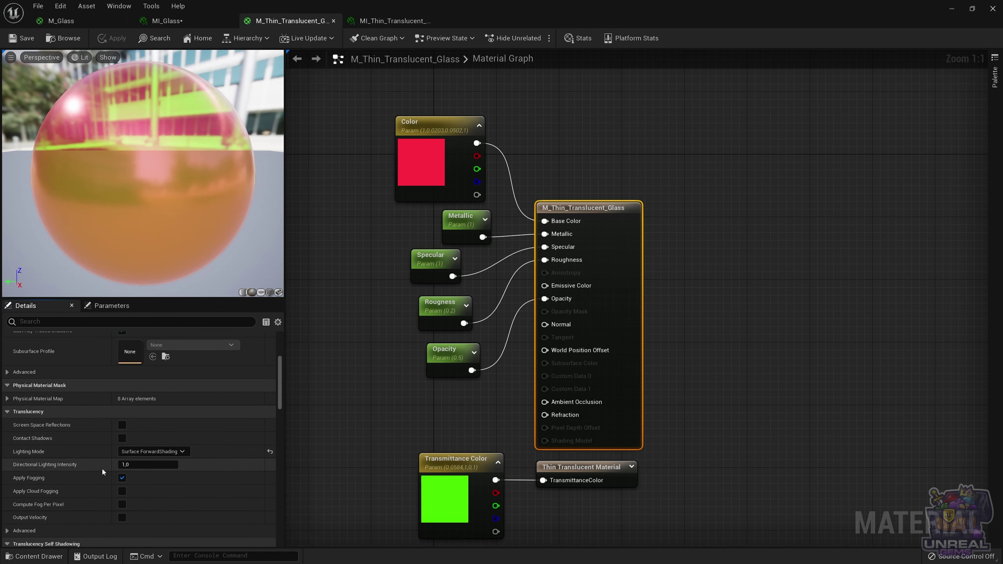
left_click(151, 452)
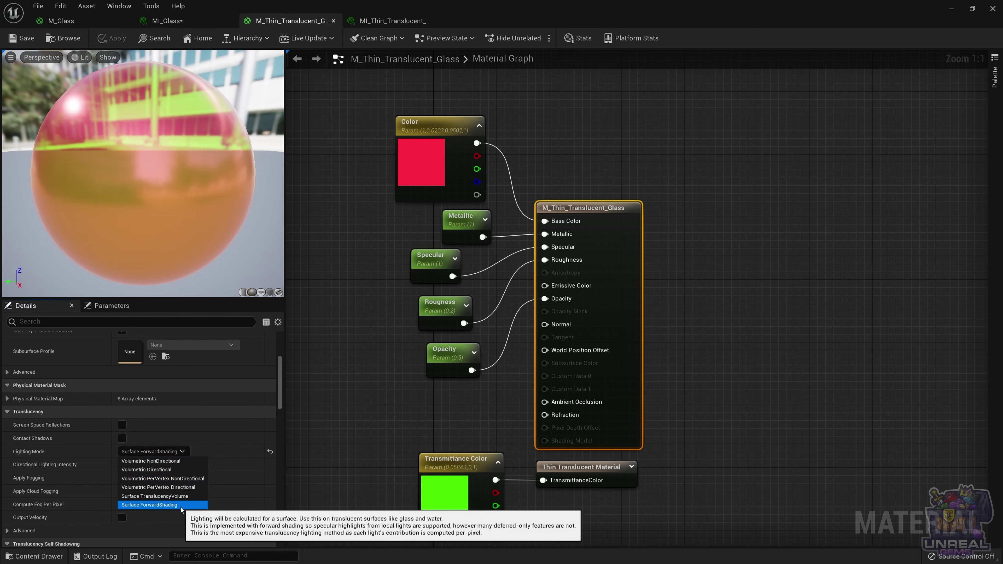
left_click(374, 439)
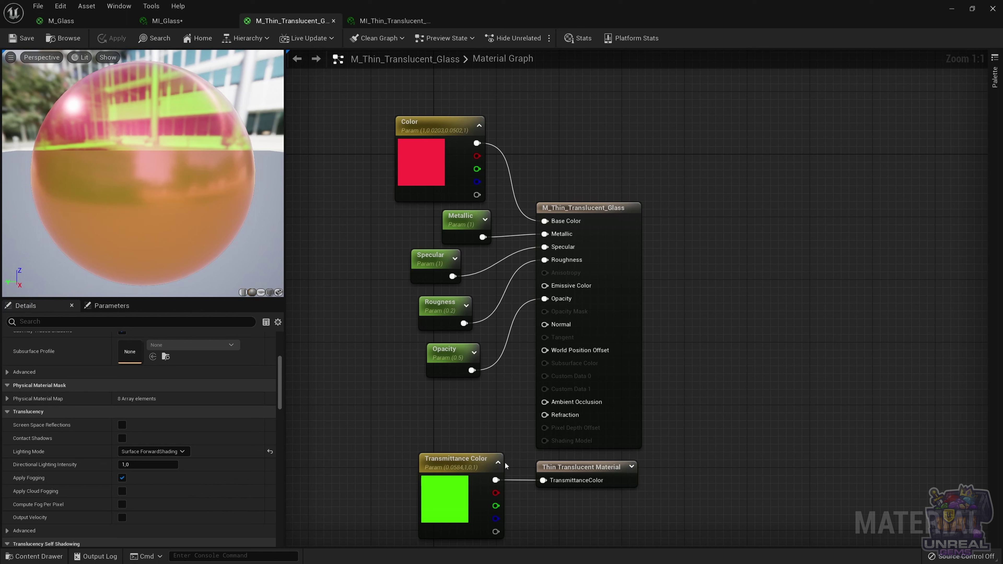
Apply the MI_Thin_Translucent_Glass material instance to the statue in the WildWest level.
left_click(436, 489)
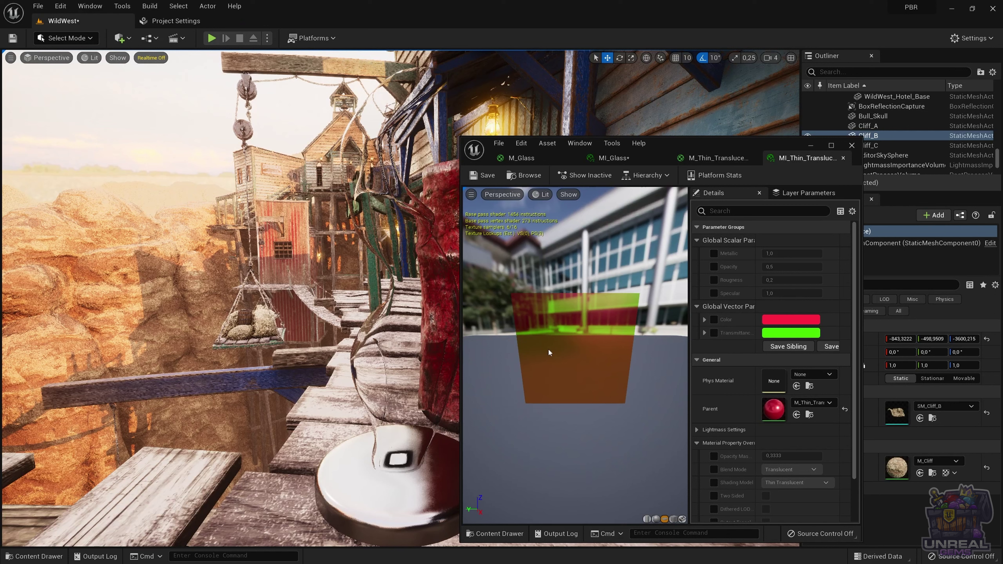
left_click_drag(549, 352, 506, 376)
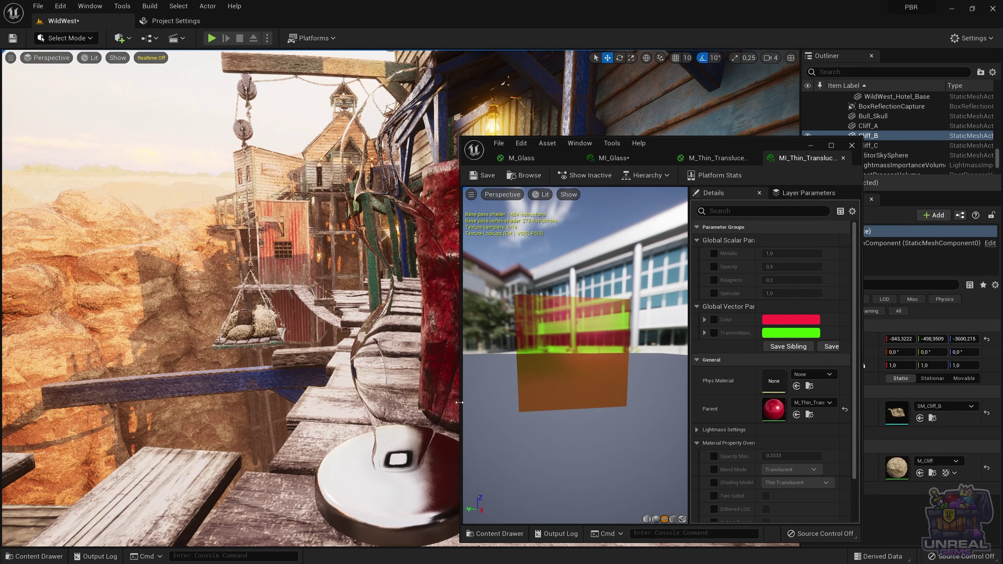
left_click(43, 553)
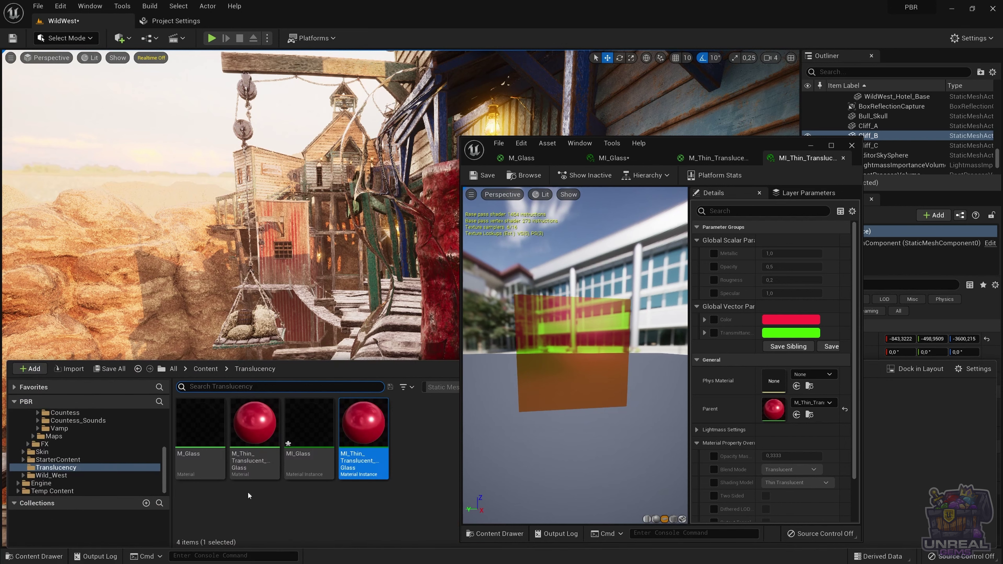
left_click_drag(376, 471, 397, 319)
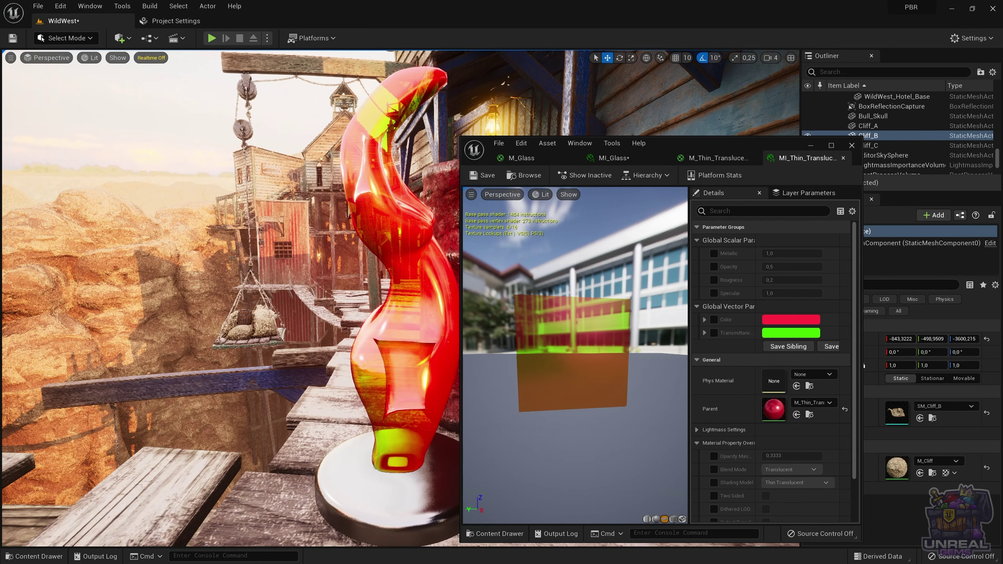
Override the Opacity parameter of the thin translucent glass instance and set it to 0.3144.
left_click_drag(438, 308, 437, 308, "alt")
right_click_drag(437, 309, 438, 309, "alt")
left_click_drag(437, 309, 424, 302, "alt")
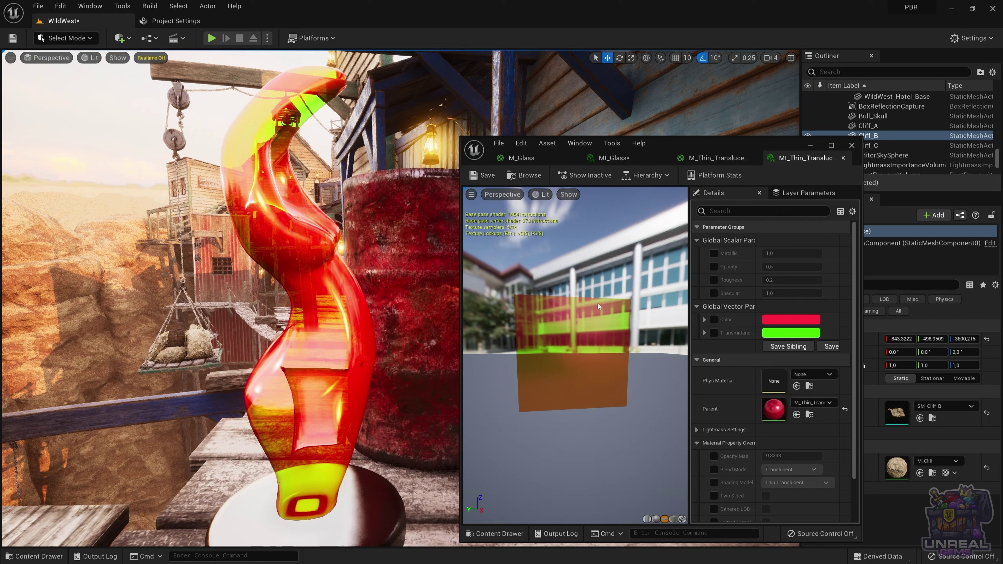
left_click(714, 267)
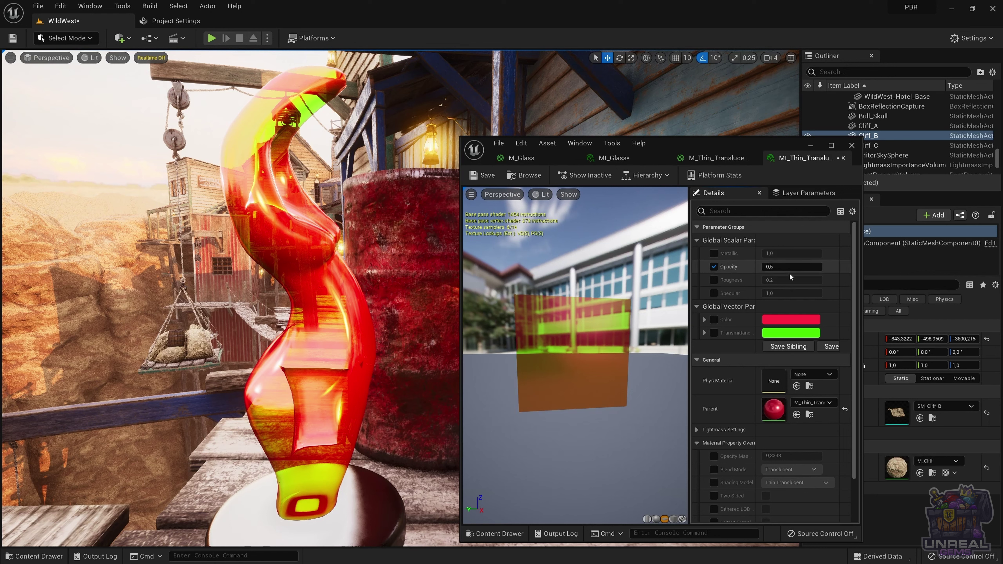
mouse_move(789, 267)
left_mouse_down()
mouse_move(811, 268)
mouse_move(786, 267)
mouse_move(796, 267)
left_mouse_up()
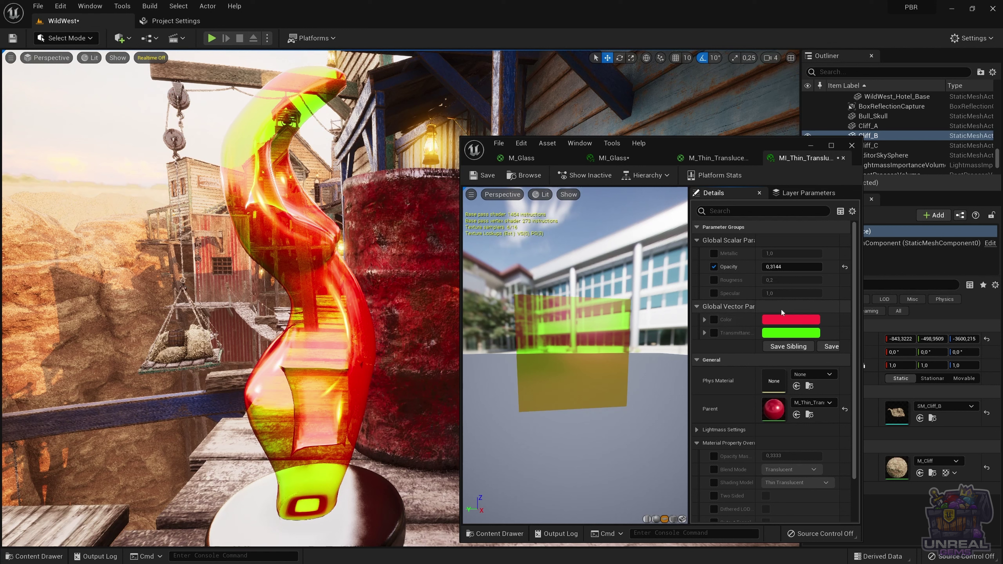
Override the instance's Transmittance Color and choose a different hue for it.
left_click(784, 337)
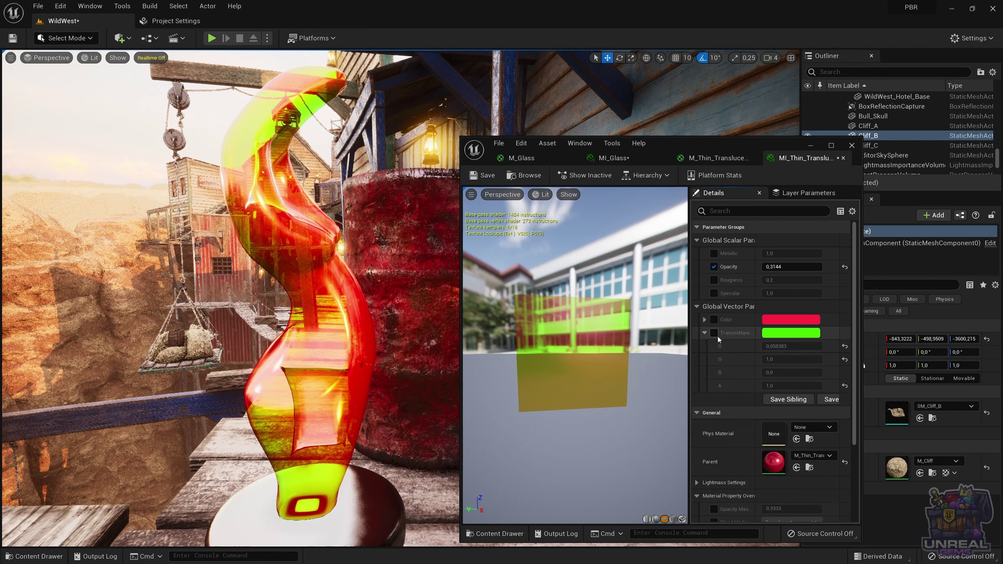
left_click(715, 334)
left_click(773, 335)
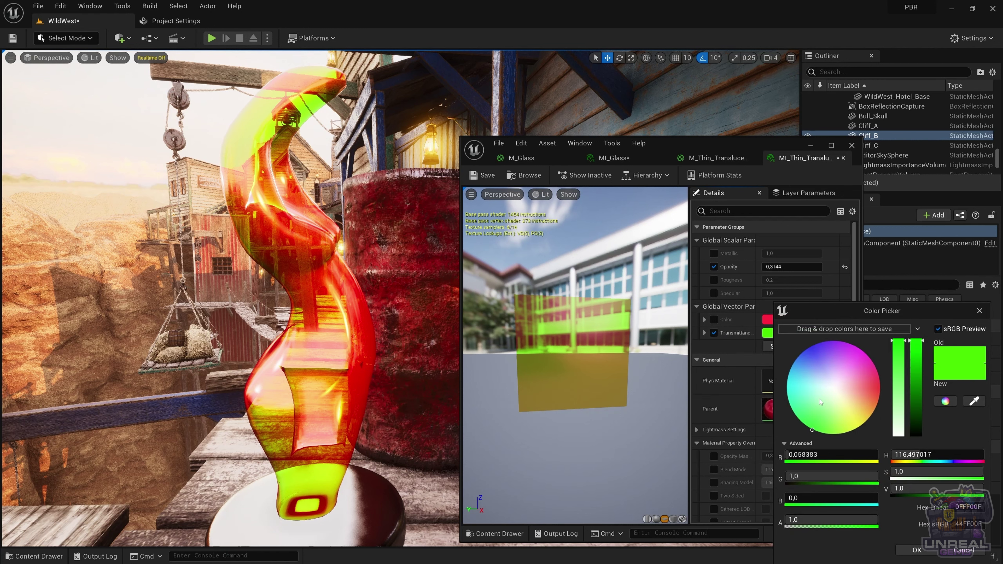
left_click_drag(810, 405, 870, 405)
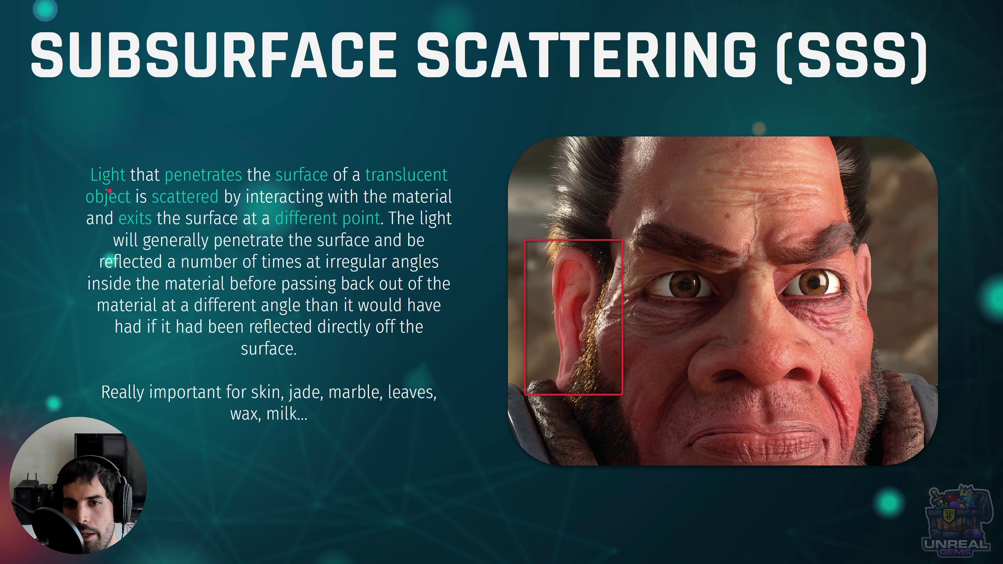
key("Right")
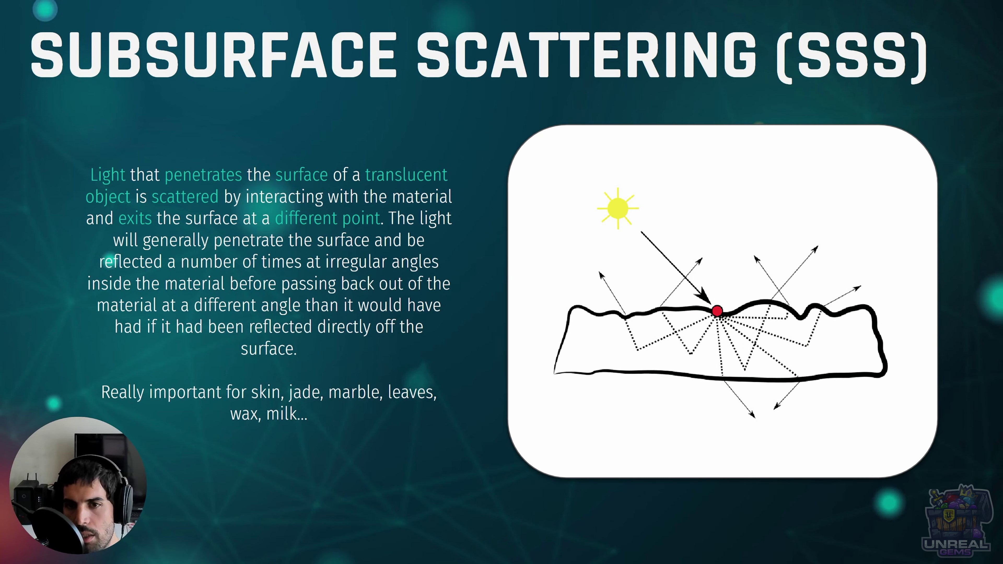
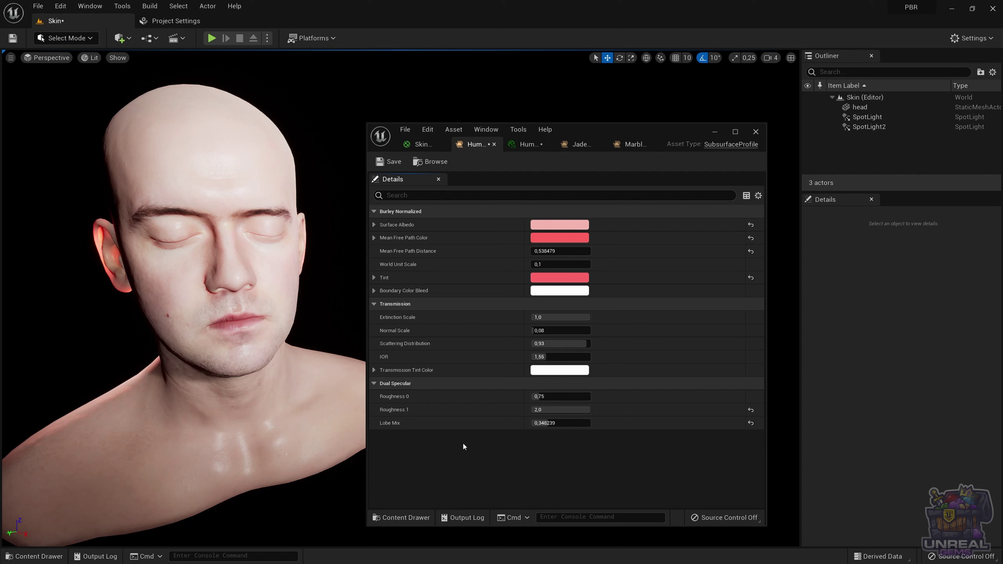
Undo the last Roughness 1 and Lobe Mix changes in the human skin subsurface profile.
key("ctrl+z")
key("ctrl+z")
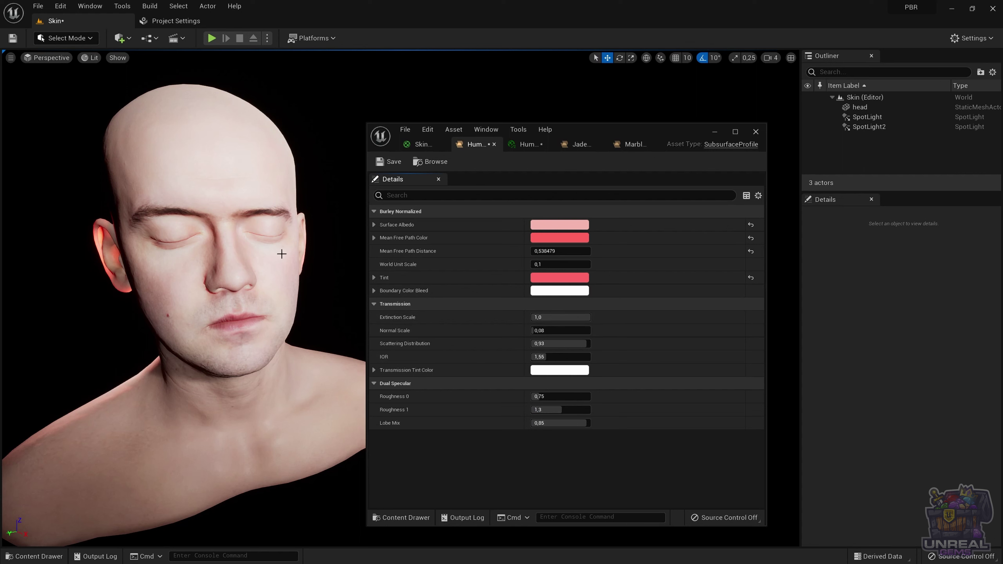
Inspect SpotLight2's light settings, including Transmission, and deselect it.
left_click(871, 128)
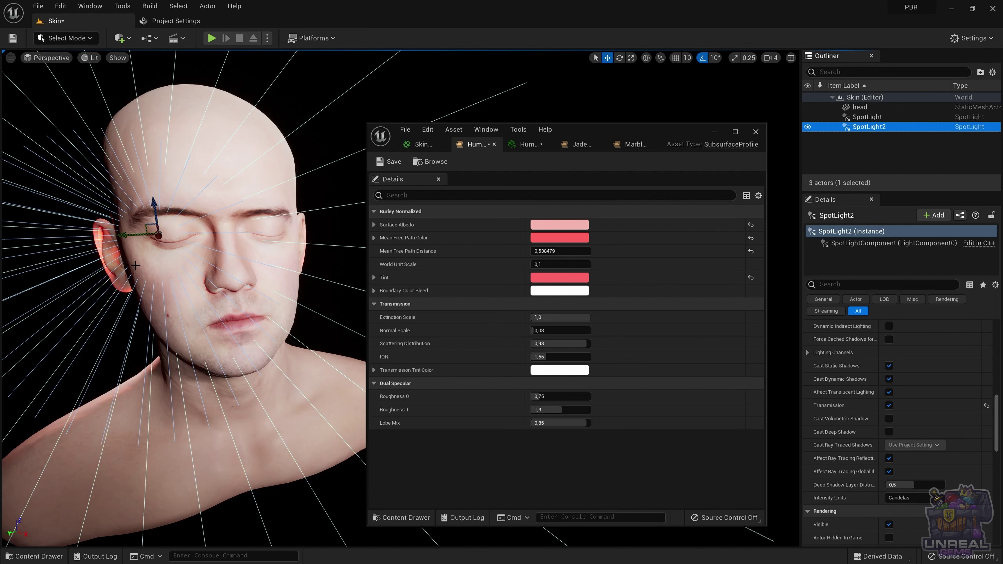
left_click(124, 325)
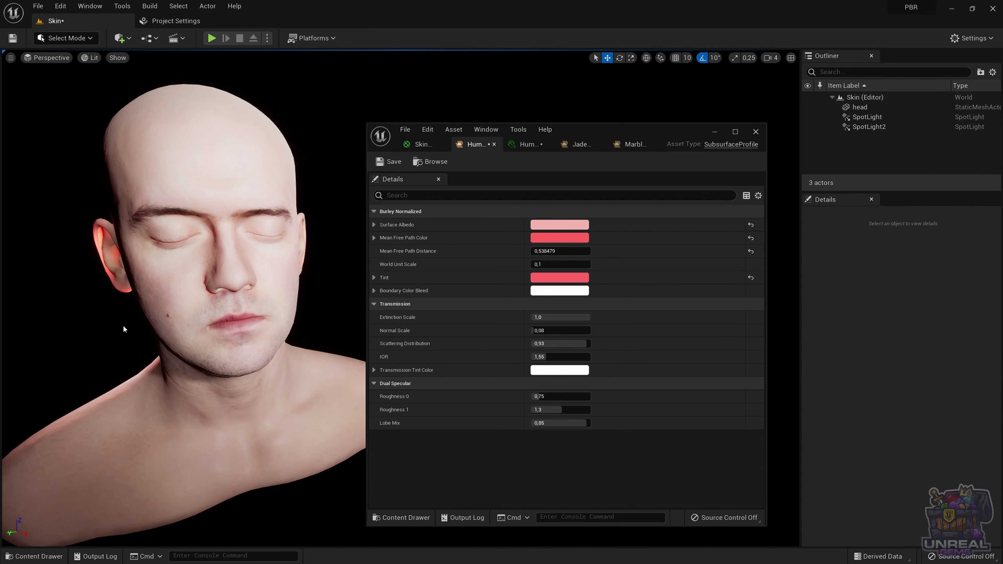
Review the HumanSkin instance's Material Property Overrides and Subsurface Profile choices, and open its assigned HumanSkinProfile.
left_click(525, 144)
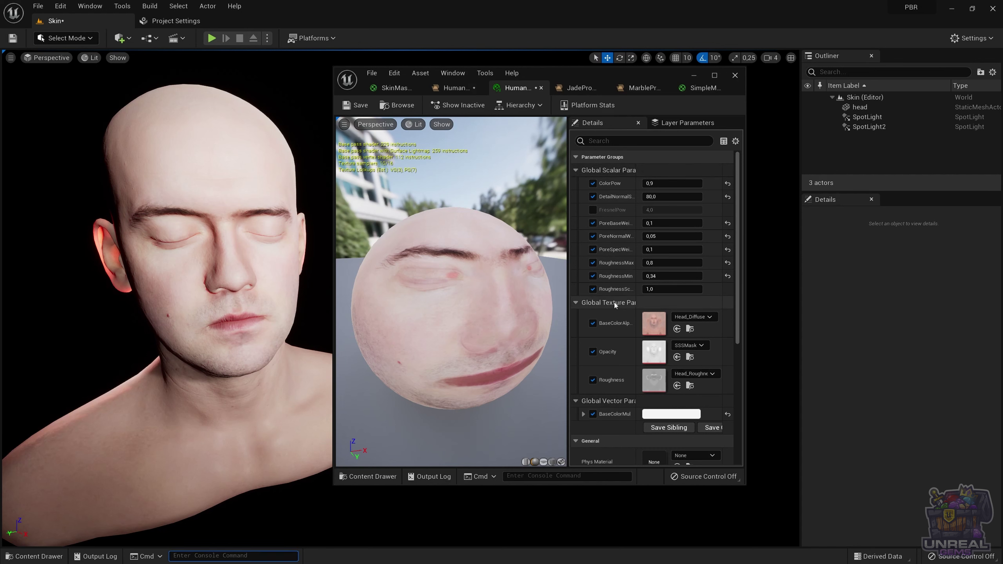
scroll(615, 302, "down", 3)
scroll(602, 353, "down", 5)
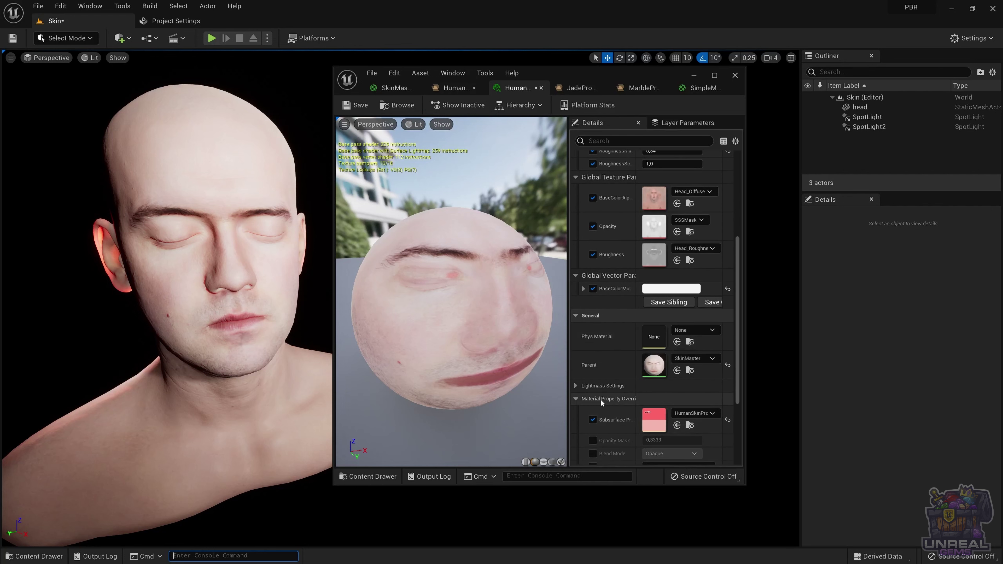
scroll(614, 401, "down", 4)
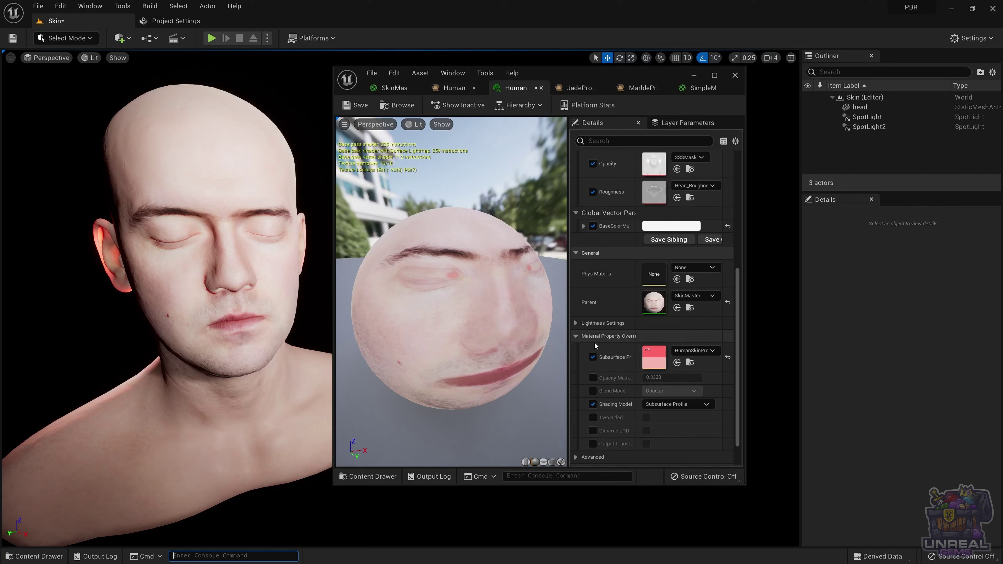
left_click(575, 336)
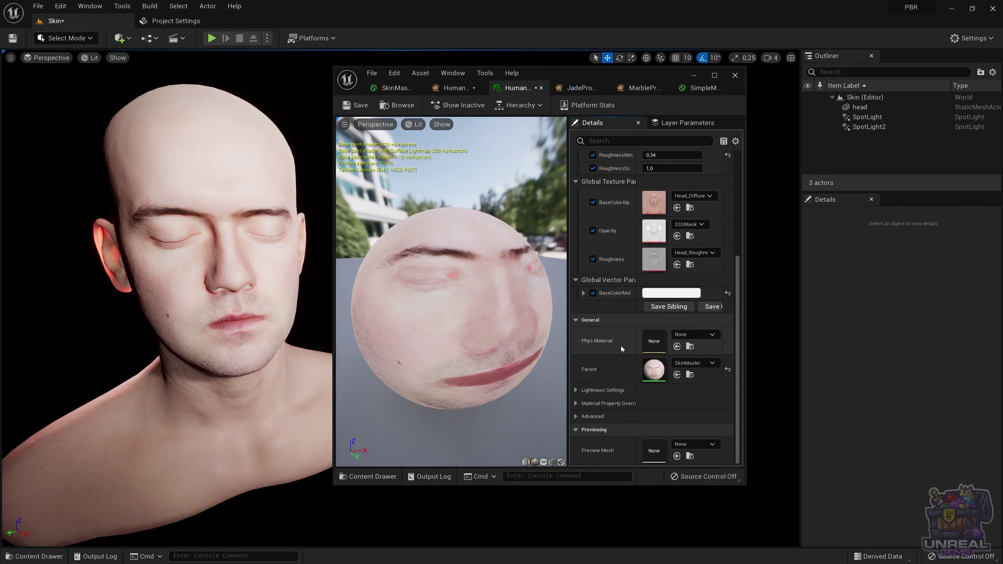
left_click(579, 402)
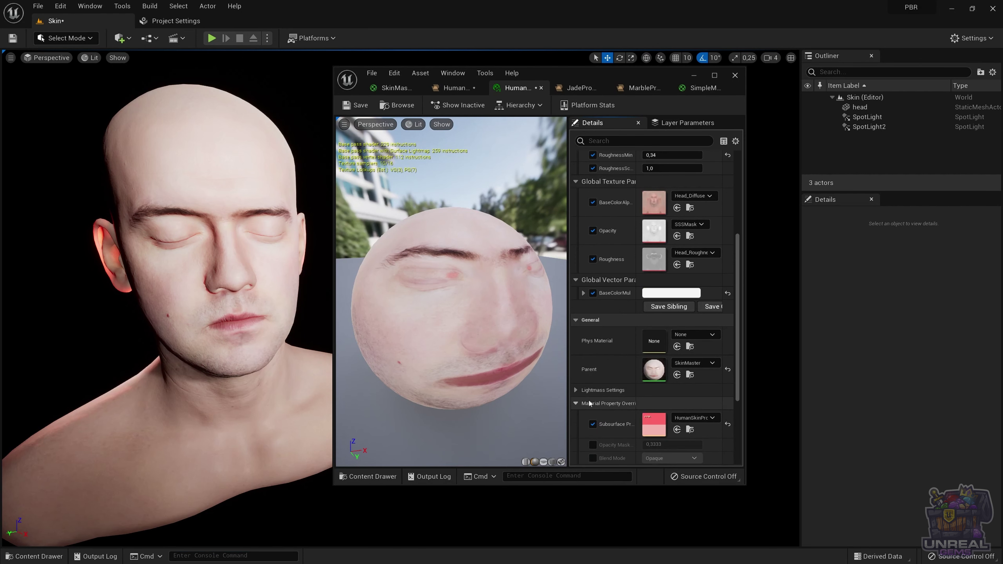
scroll(644, 388, "down", 4)
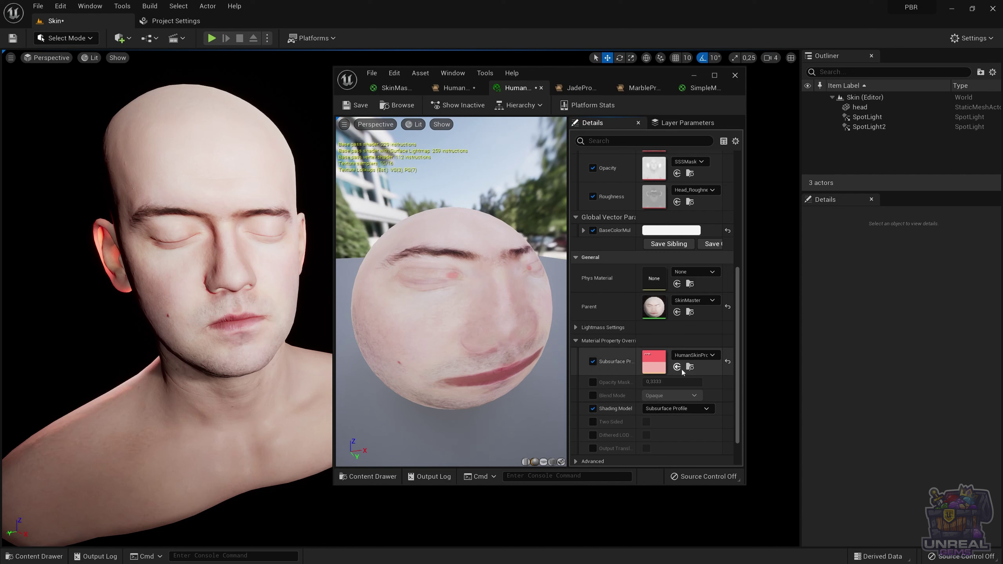
left_click(694, 355)
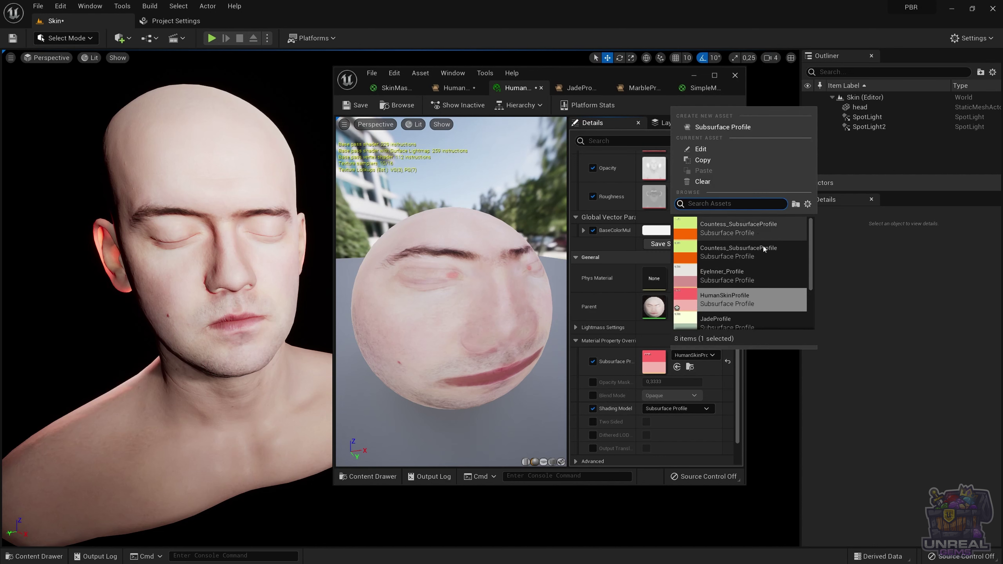
double_click(654, 361)
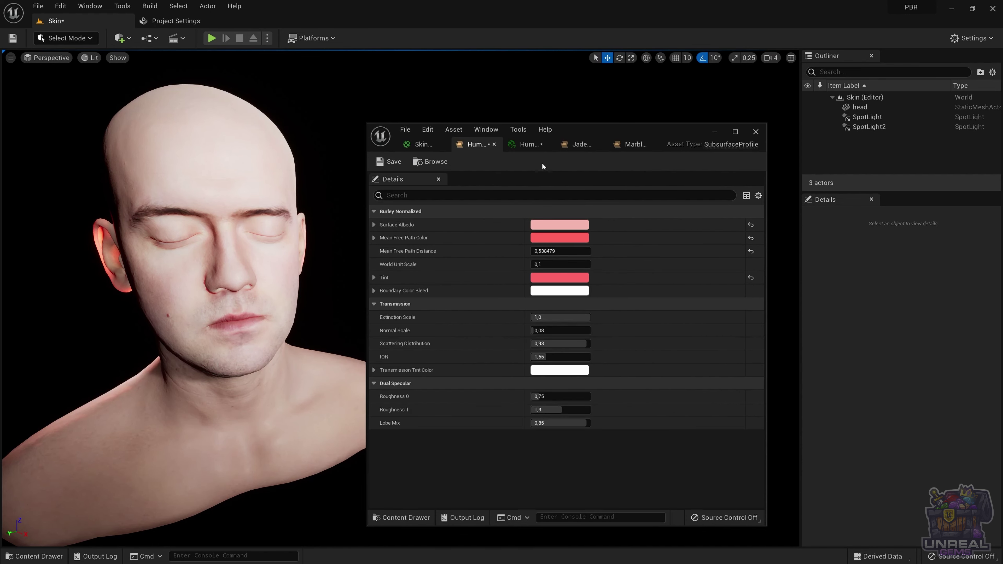
Review the JadeProfile subsurface settings and apply the SimpleJade_Inst material to the head mesh.
left_click(573, 145)
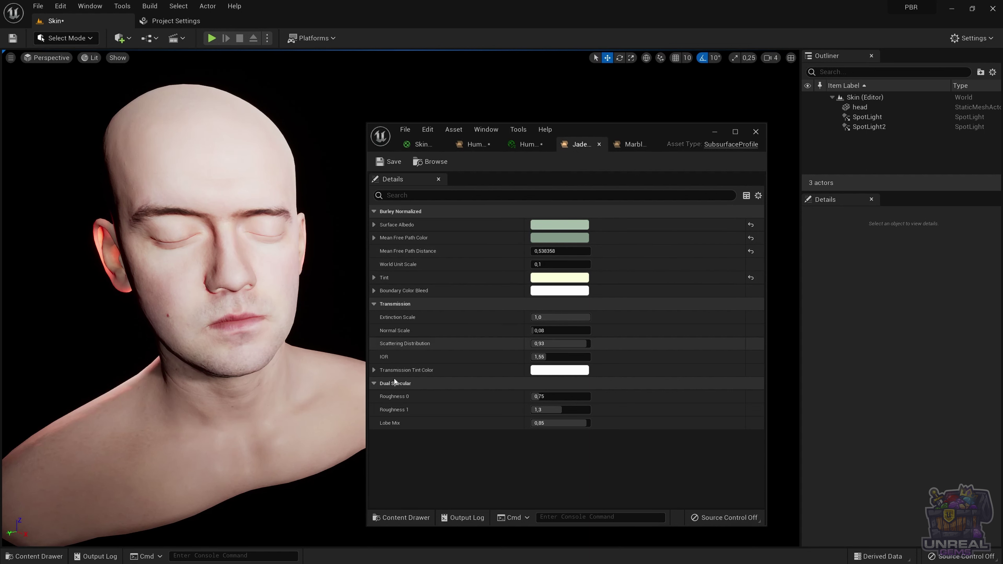
left_click(34, 557)
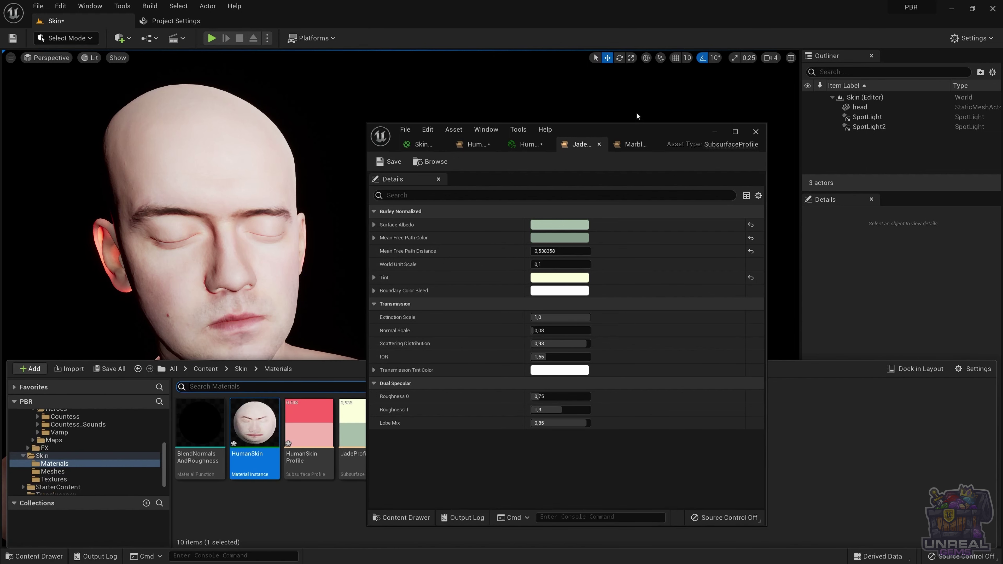
left_click_drag(636, 130, 624, 38)
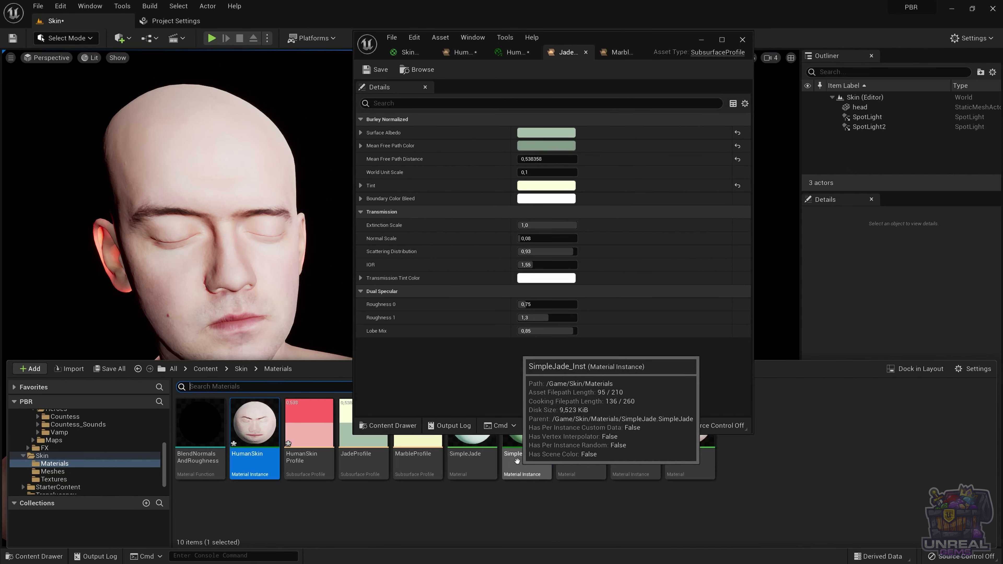
left_click_drag(527, 446, 233, 296)
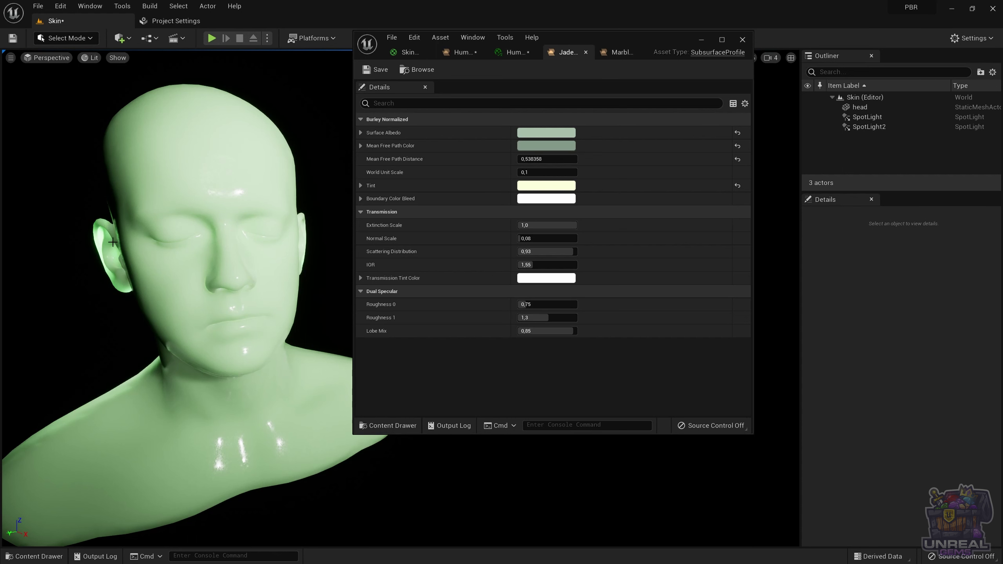
Review the MarbleProfile subsurface settings and apply the SimpleMarble_Inst material to the head mesh.
left_click(49, 556)
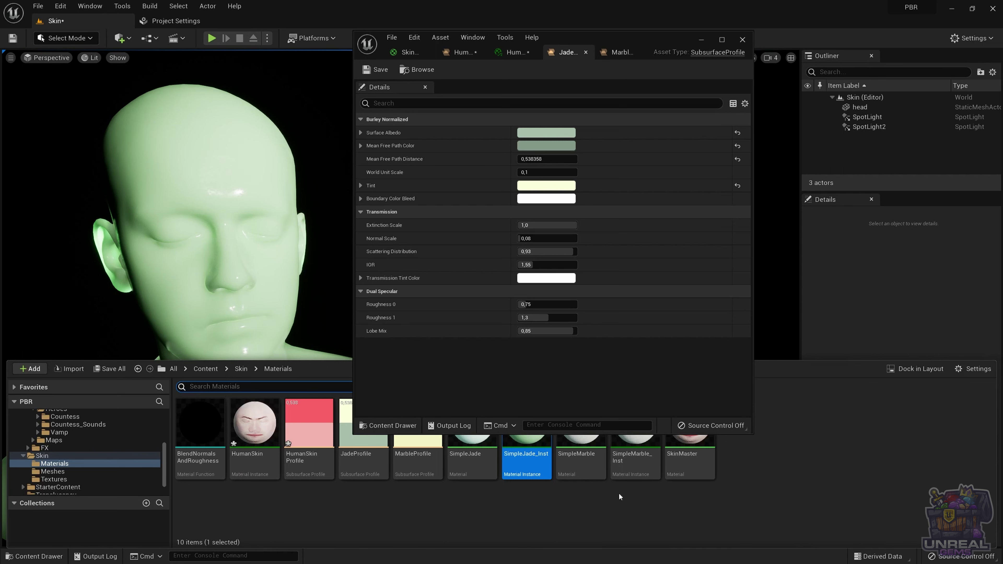
left_click(618, 52)
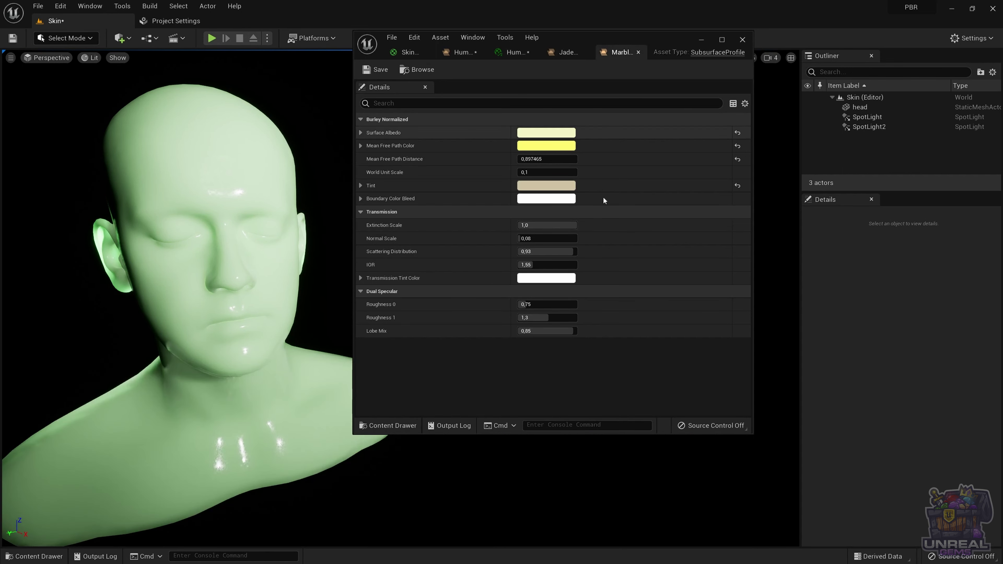
left_click(34, 556)
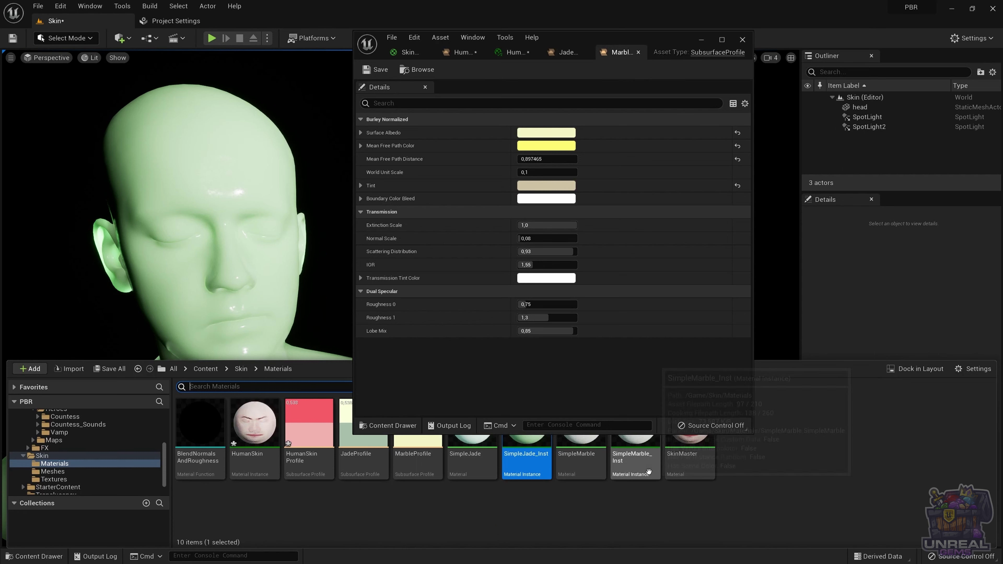
left_click(636, 459)
left_click_drag(231, 345, 235, 310)
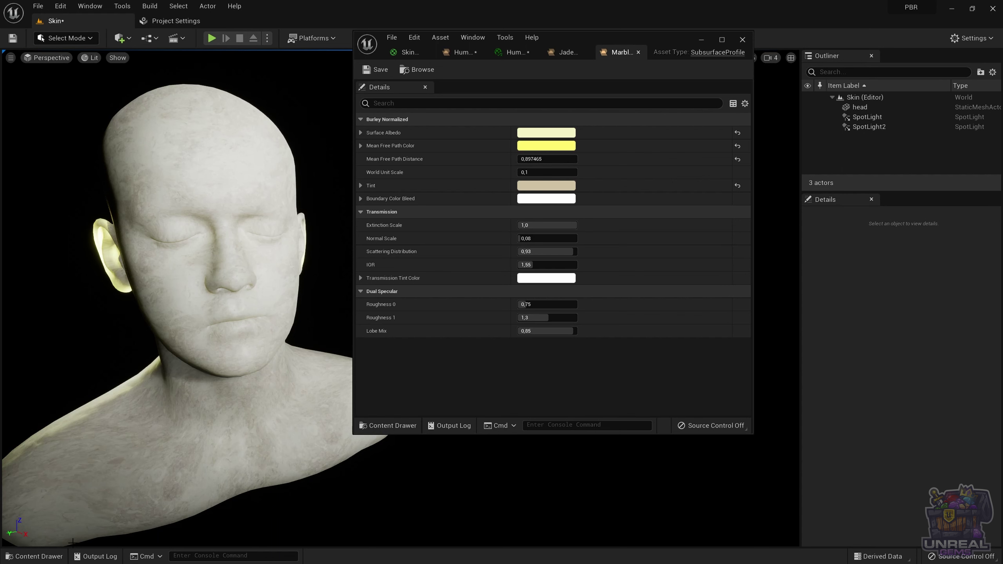
Examine the SimpleMarble material graph's texture, roughness and opacity nodes, and return to the MarbleProfile settings.
left_click(34, 556)
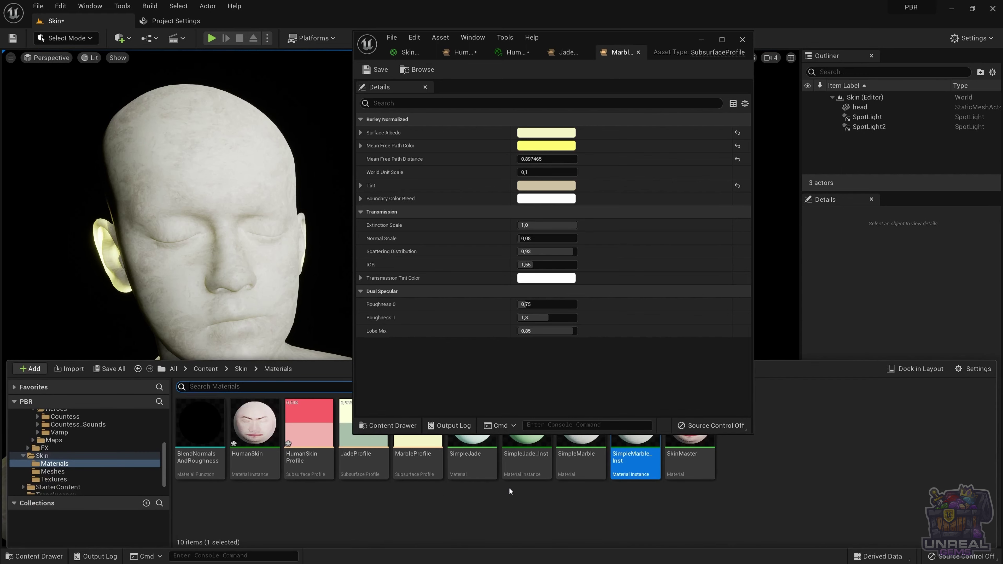
double_click(597, 456)
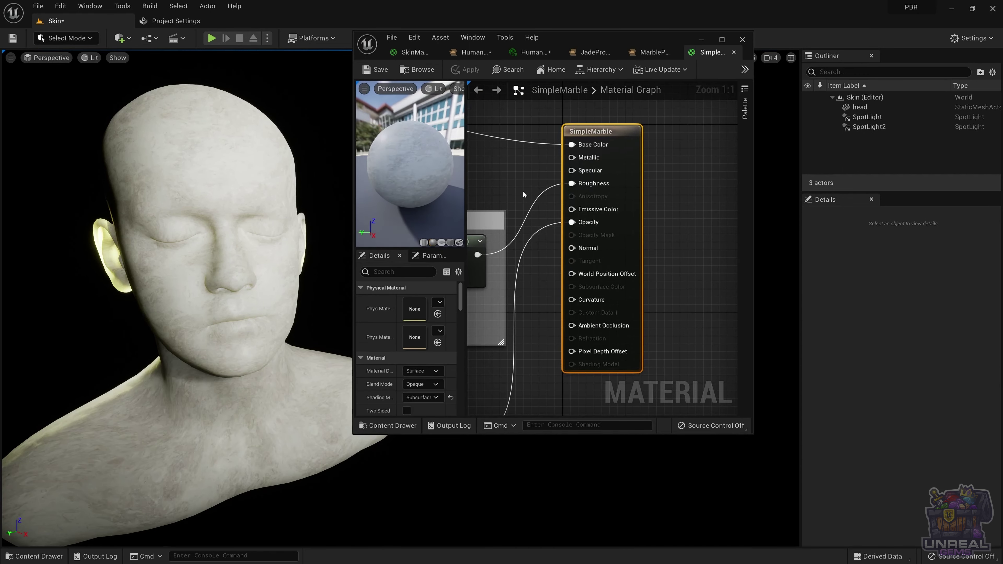
scroll(523, 190, "down", 3)
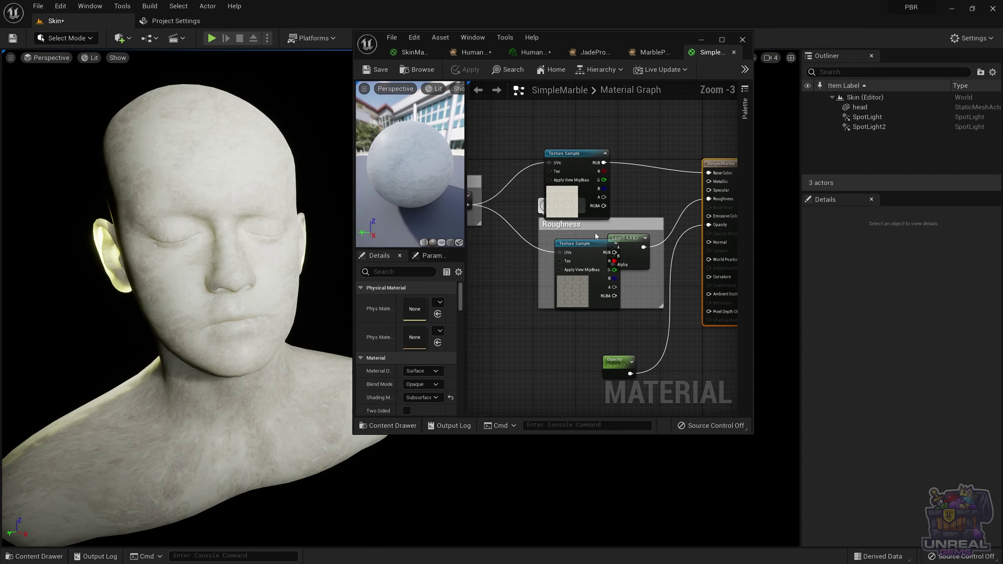
scroll(594, 233, "up", 4)
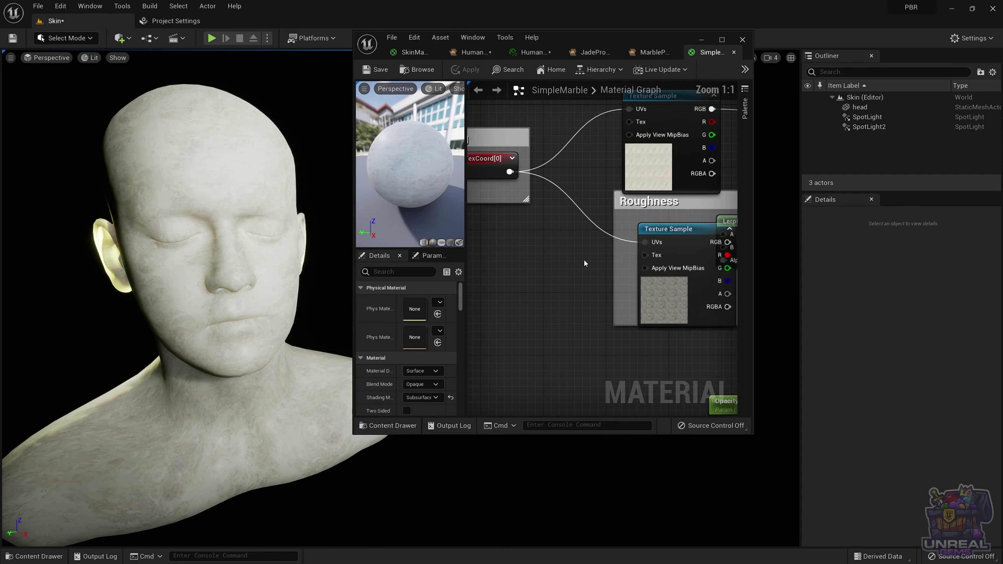
right_click_drag(584, 263, 577, 299)
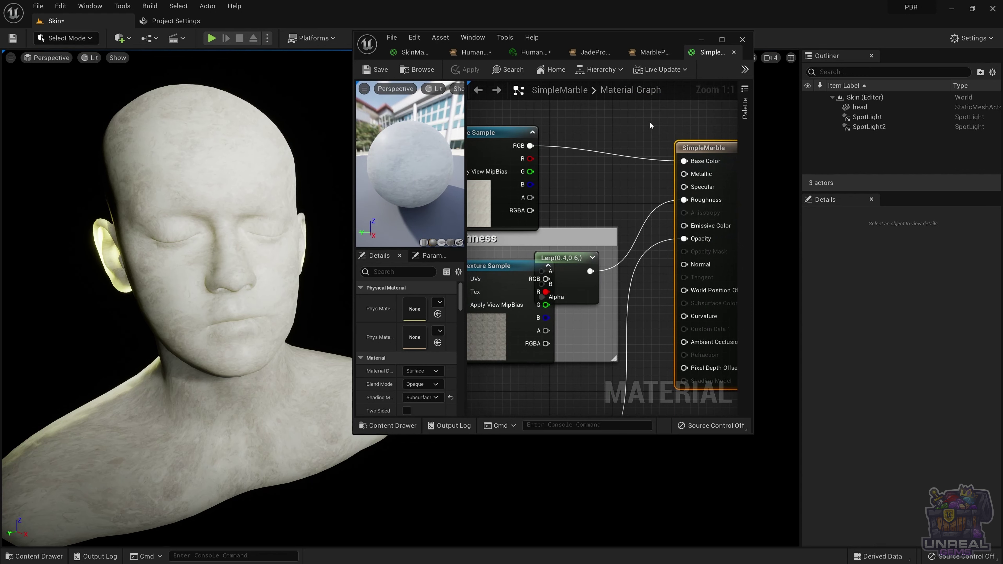
left_click(649, 52)
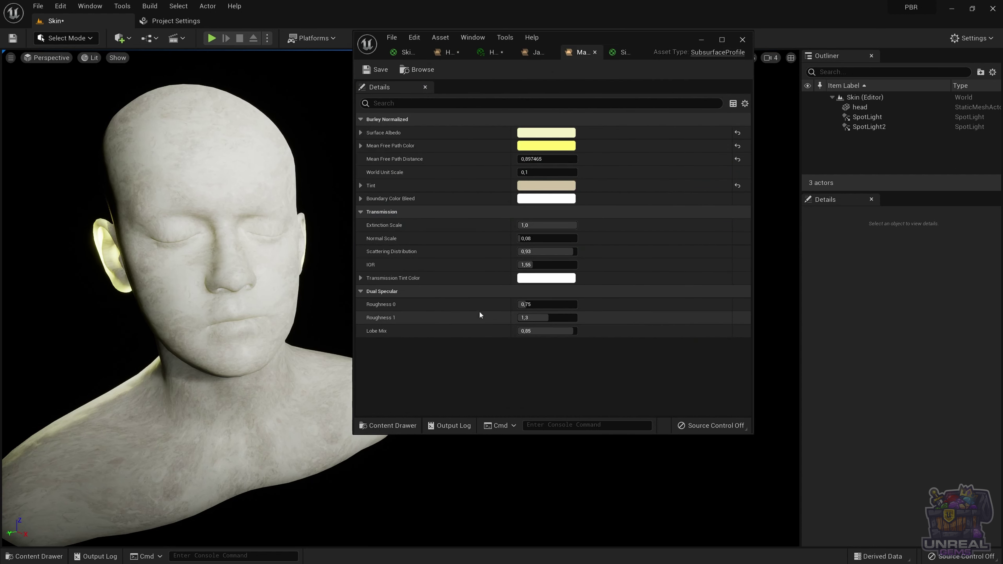